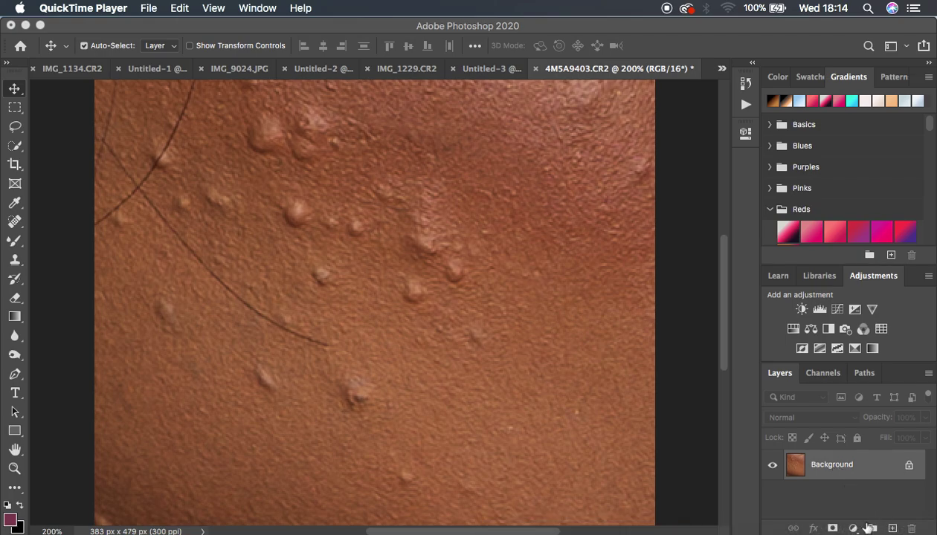
Step: Add a new empty layer above the background and name it "blemishes"
click(893, 528)
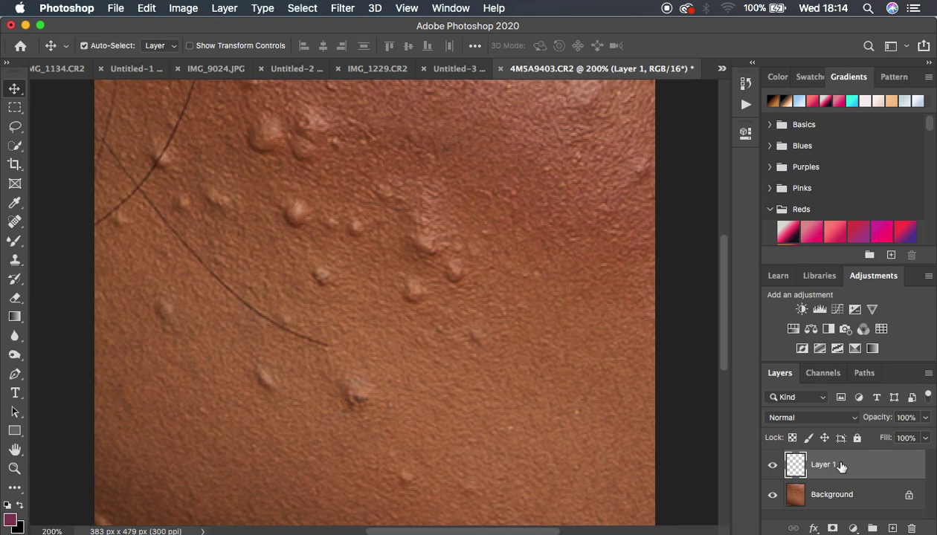
double_click(821, 464)
text(blemishes)
key(Return)
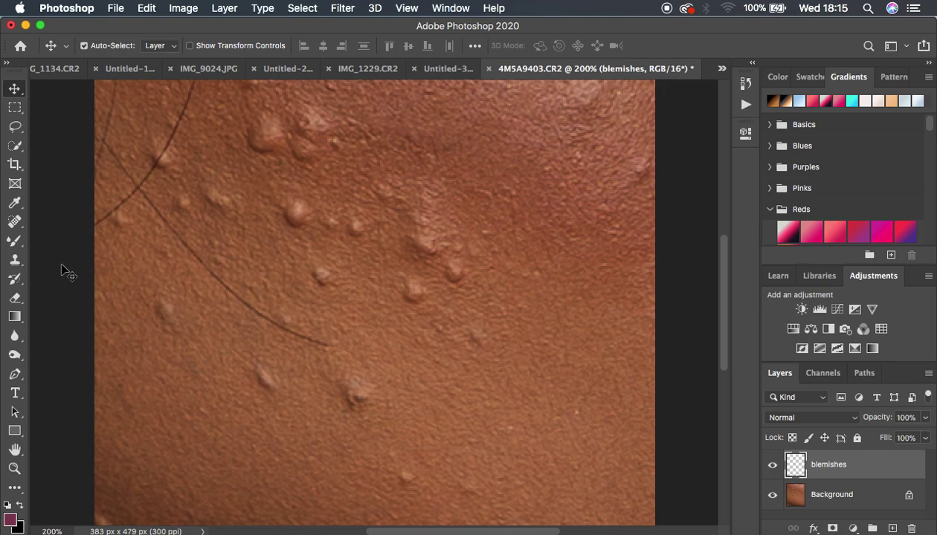
Step: Choose the Spot Healing Brush and reduce its size to 30 px
click(16, 225)
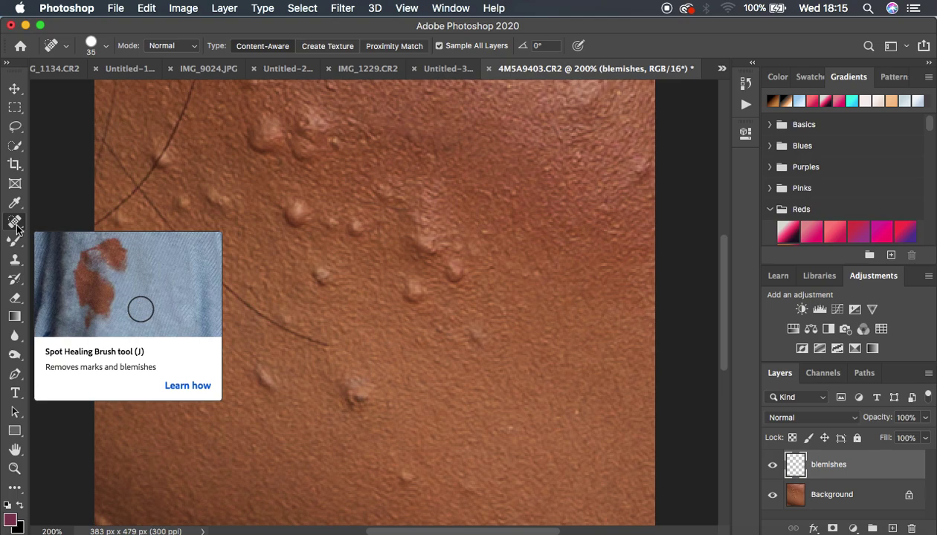
right_click(14, 223)
click(73, 221)
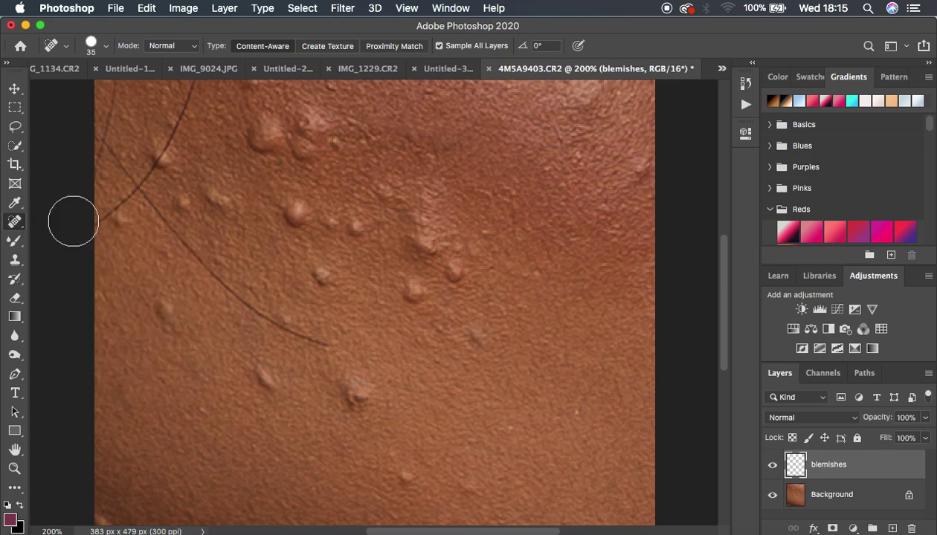
key(bracketleft)
key(bracketleft)
key(bracketleft)
key(bracketleft)
key(bracketleft)
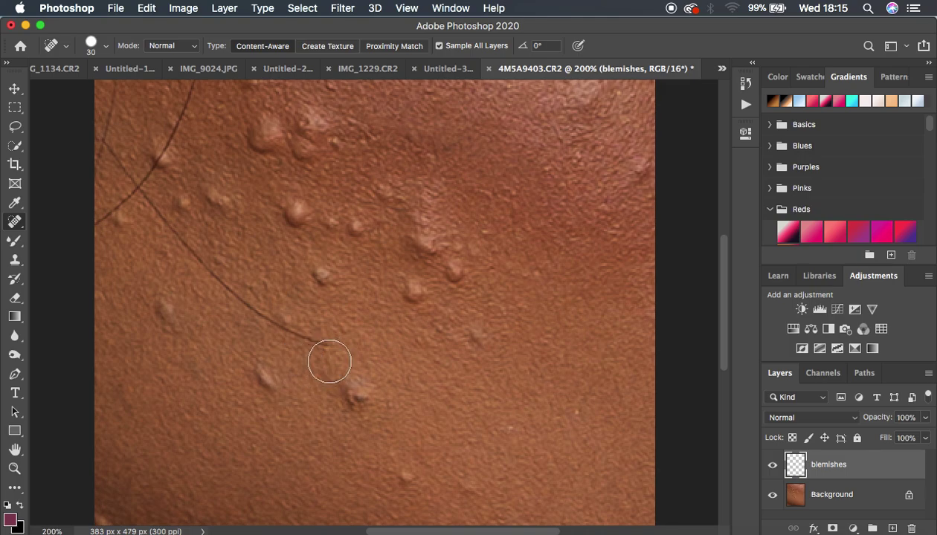
Step: Switch Sample All Layers off and on again, and try different brush sizes up to 90 px
click(438, 45)
click(439, 46)
key(bracketright)
key(bracketright)
key(bracketright)
key(bracketright)
key(bracketleft)
key(bracketleft)
key(bracketleft)
key(bracketleft)
key(bracketleft)
key(bracketright)
key(bracketleft)
key(bracketleft)
key(bracketright)
key(bracketright)
key(bracketright)
key(bracketright)
key(bracketright)
key(bracketright)
key(bracketright)
key(bracketright)
key(bracketright)
key(bracketright)
key(bracketright)
key(bracketright)
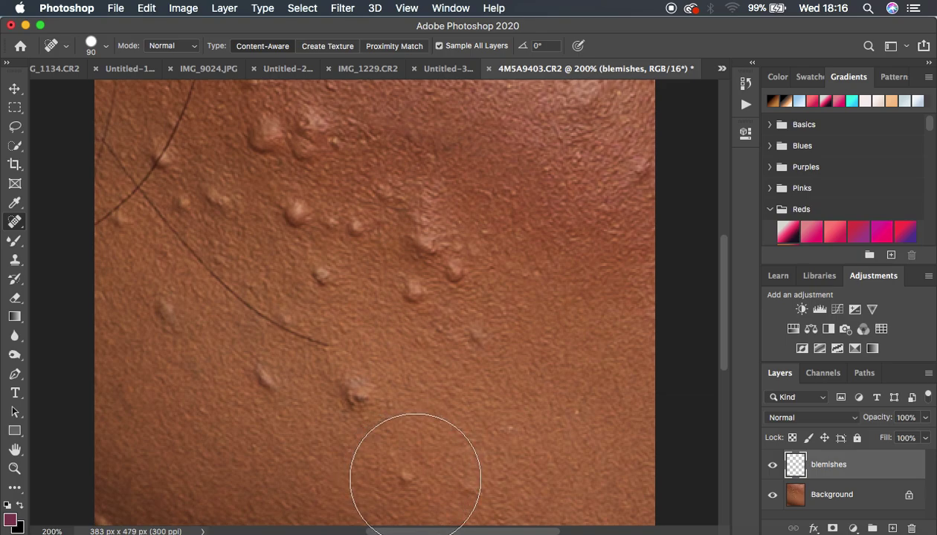
Step: Reduce the Spot Healing Brush to 20 px and heal the small bump near the lower edge of the photo
key(bracketleft)
key(bracketleft)
key(bracketleft)
key(bracketleft)
key(bracketleft)
key(bracketleft)
key(bracketleft)
key(bracketleft)
key(bracketleft)
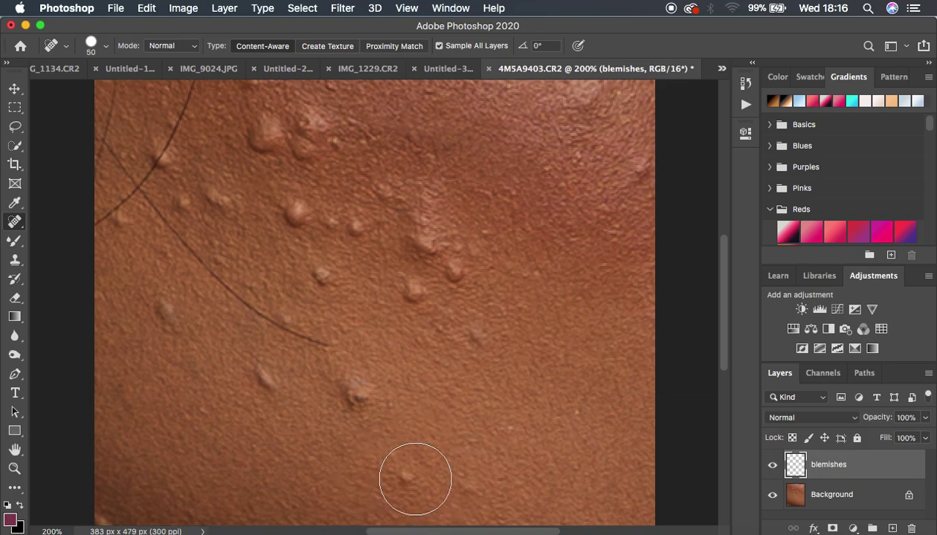
key(bracketleft)
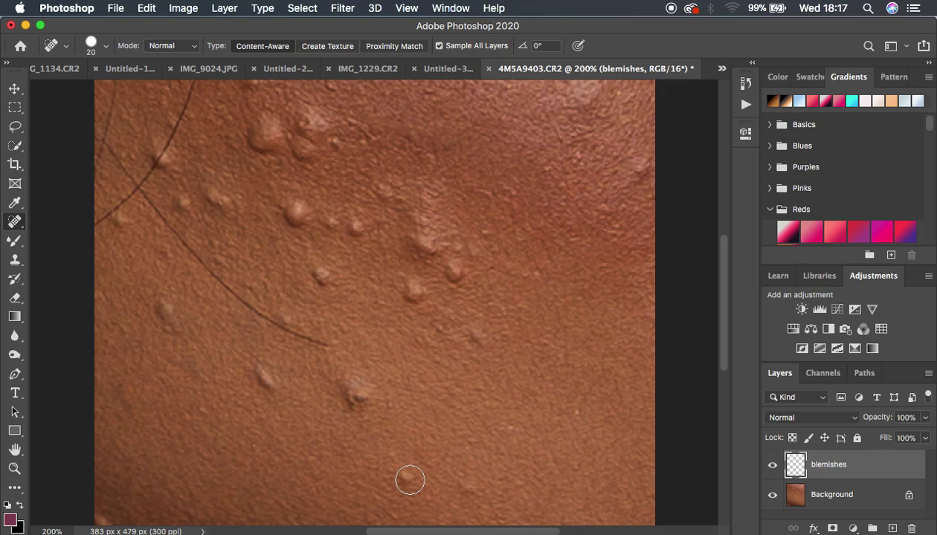
click(410, 480)
click(462, 481)
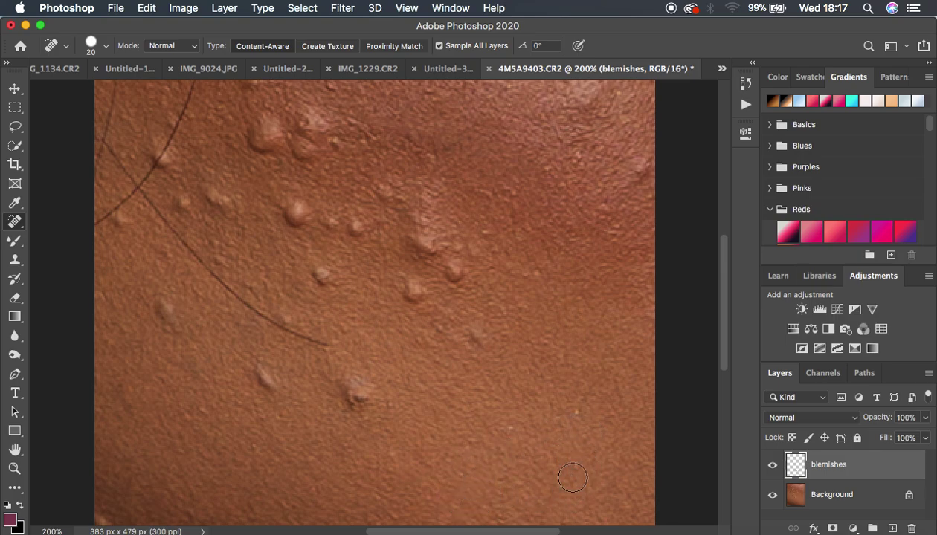
Step: Try healing the oval bump below the long hair strand, and undo the stroke
click(265, 380)
key(super+equal)
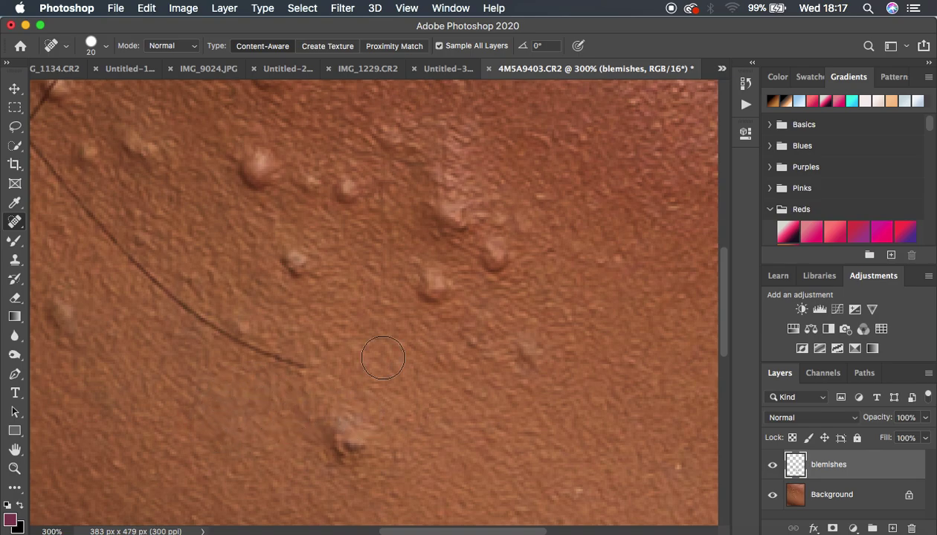
key(super+z)
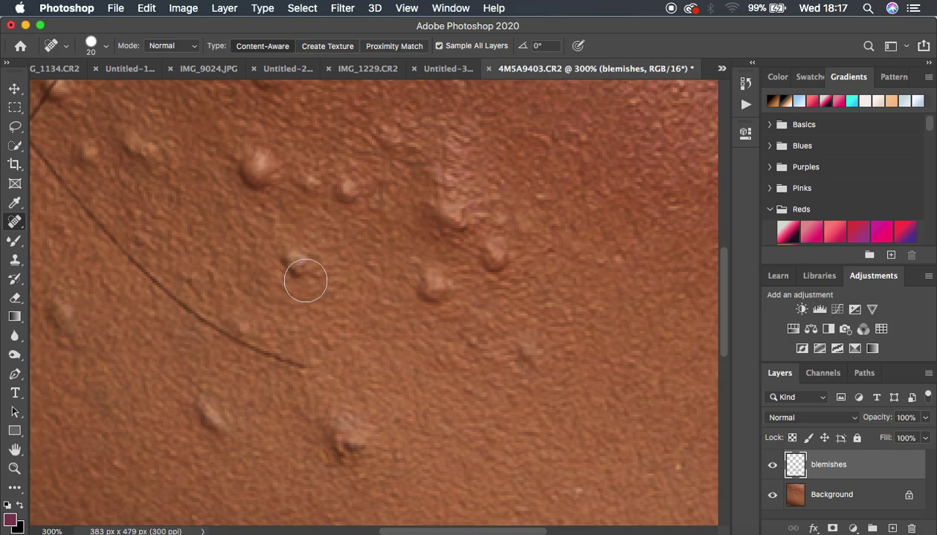
Step: Heal the large raised bump cluster with a 30 px brush and toggle the blemishes layer's visibility to compare before and after
key(bracketright)
click(446, 204)
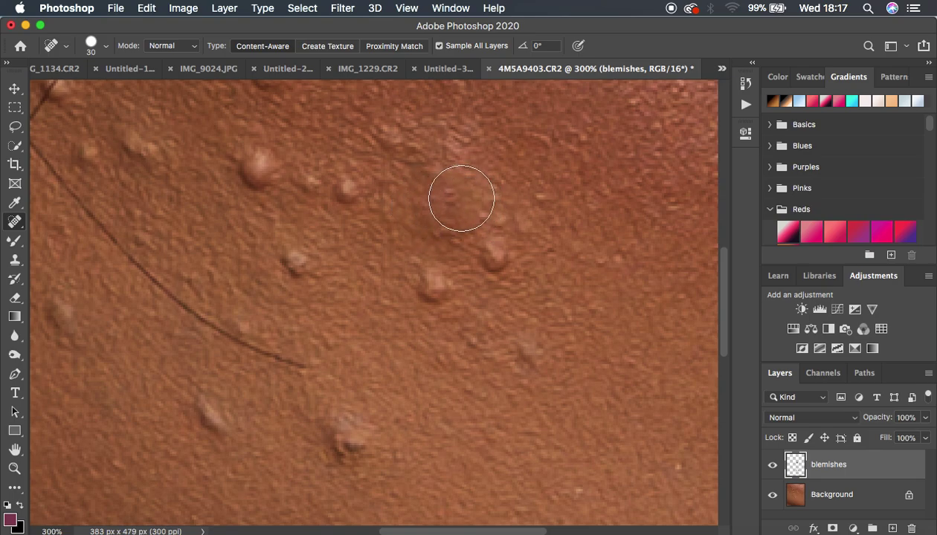
click(773, 466)
click(773, 466)
click(772, 467)
click(773, 467)
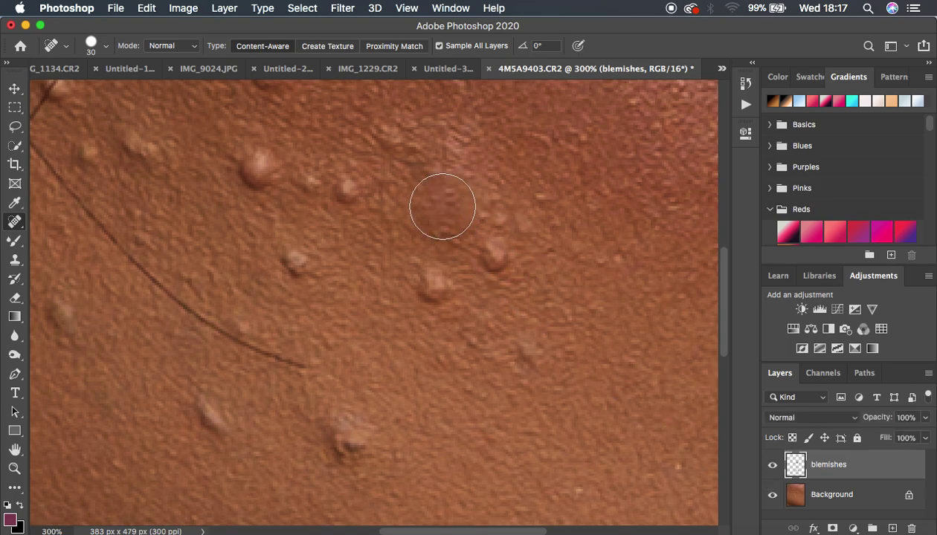
click(772, 466)
click(772, 465)
key(super+z)
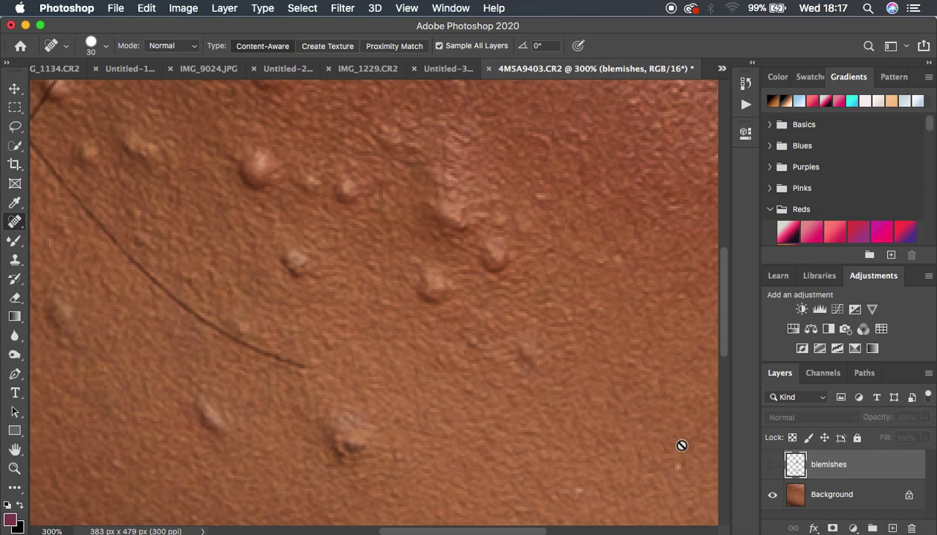
click(771, 467)
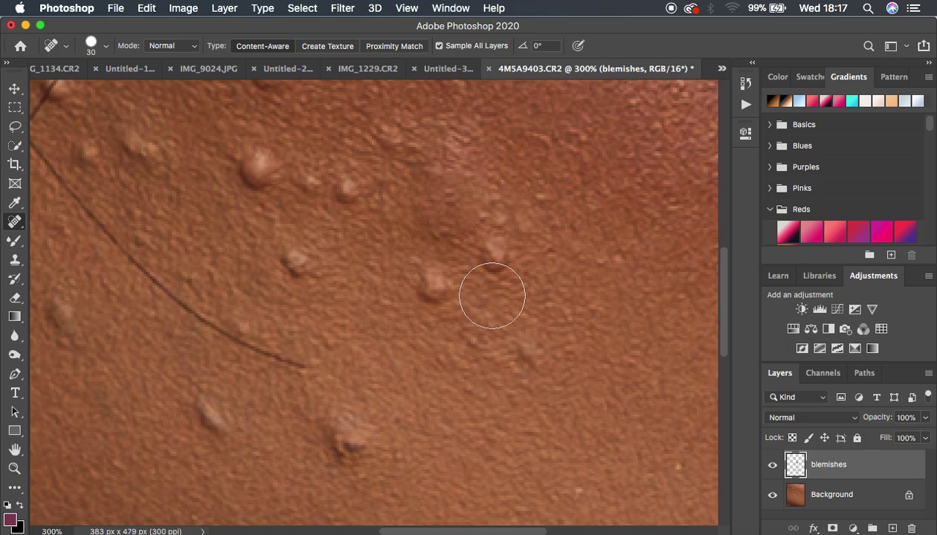
Step: Revert the document history to the second Spot Healing Brush state, discarding the heal on the large bump cluster
click(747, 85)
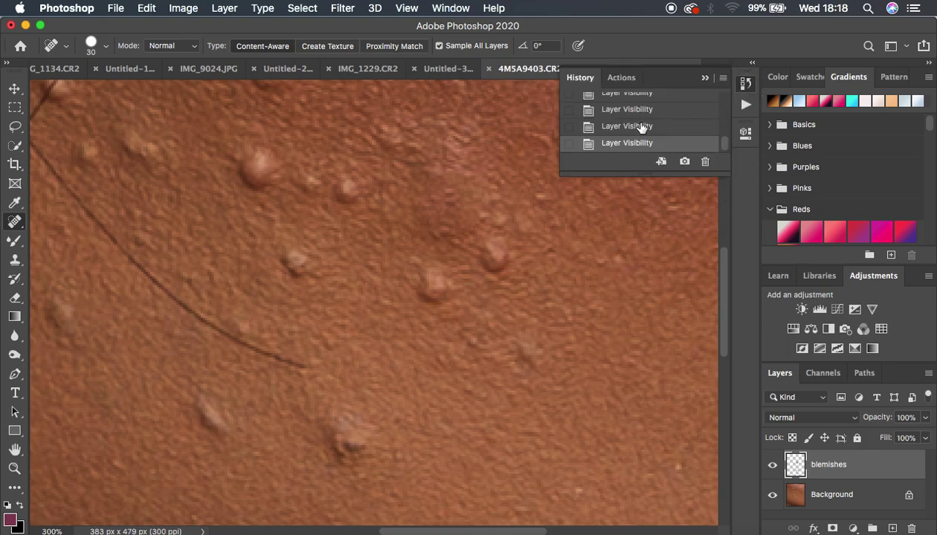
scroll(641, 128, up, 3)
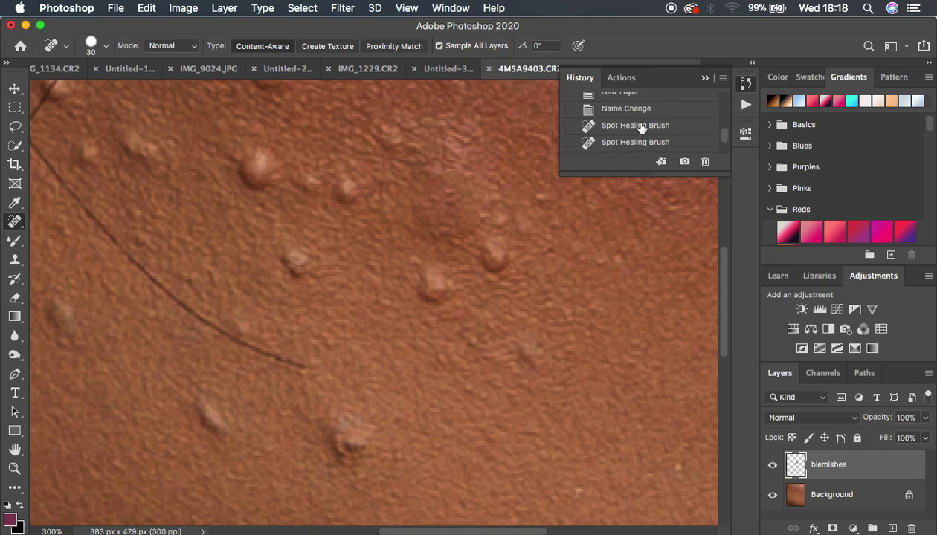
click(627, 144)
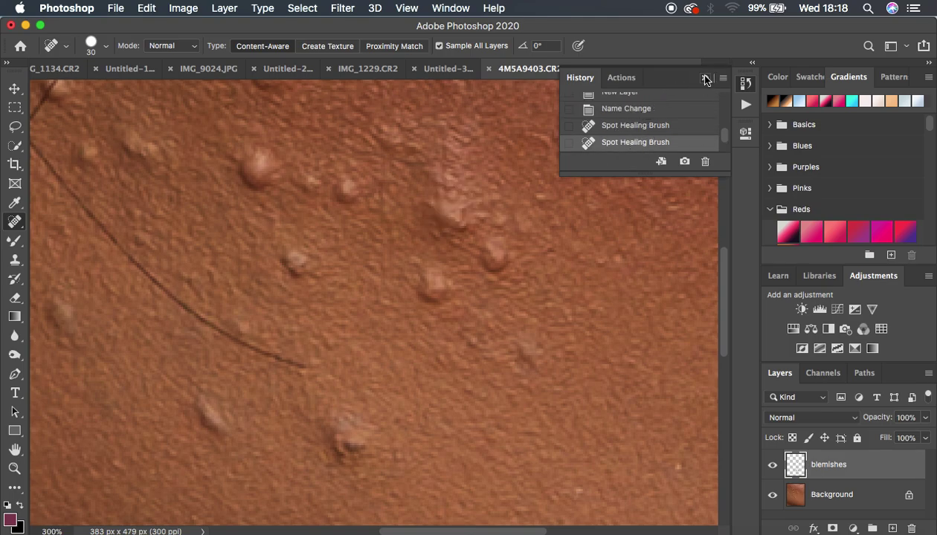
click(707, 79)
Step: Reduce the Spot Healing Brush to 8 px and heal the tiny light specks on the lower skin
key(super+minus)
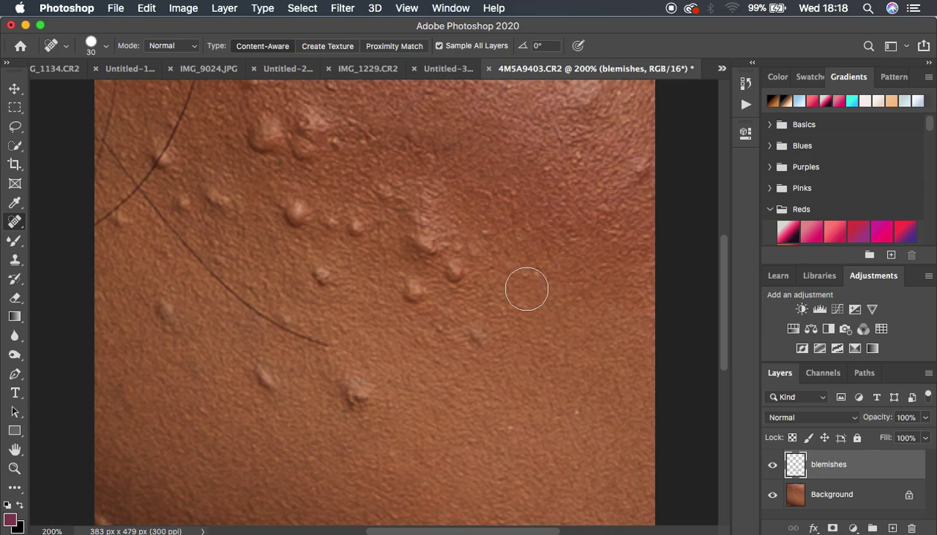
key(bracketleft)
key(bracketleft)
key(bracketright)
key(bracketleft)
key(bracketleft)
key(bracketleft)
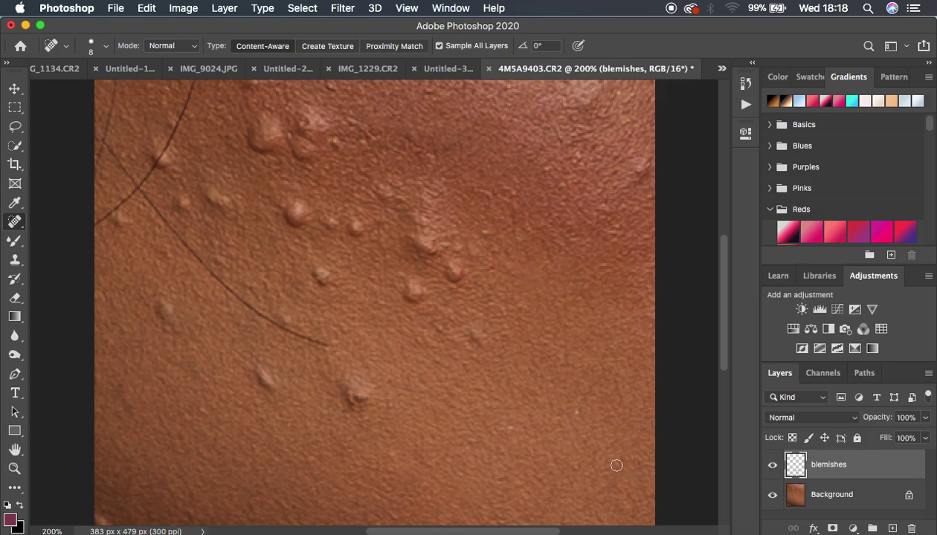
click(570, 407)
click(575, 392)
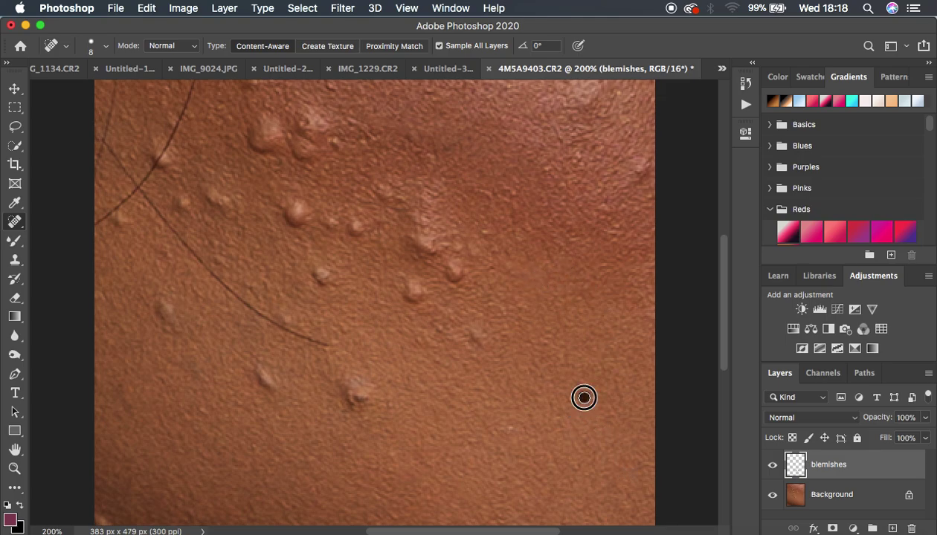
click(489, 427)
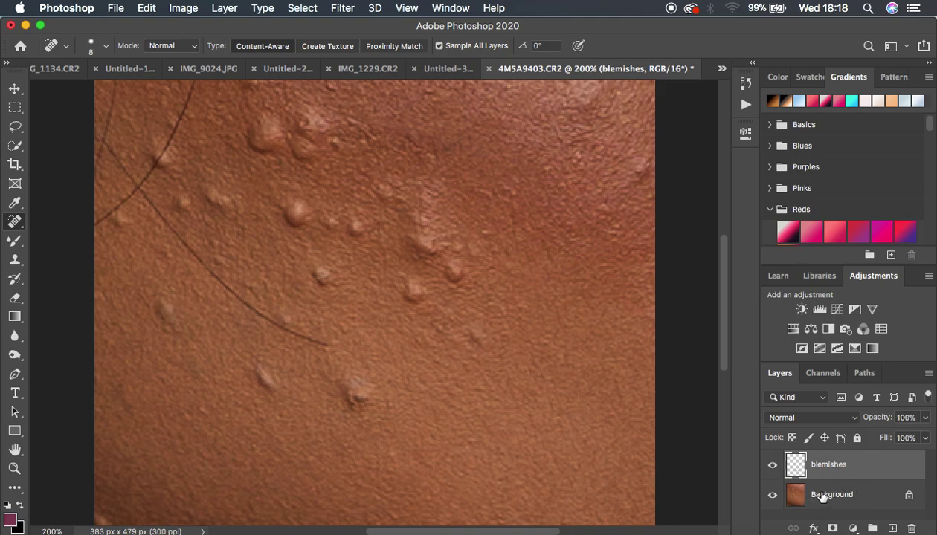
Step: Hide the empty-based blemishes layer, duplicate the Background layer and rename the copy "blemishes"
click(852, 496)
click(772, 464)
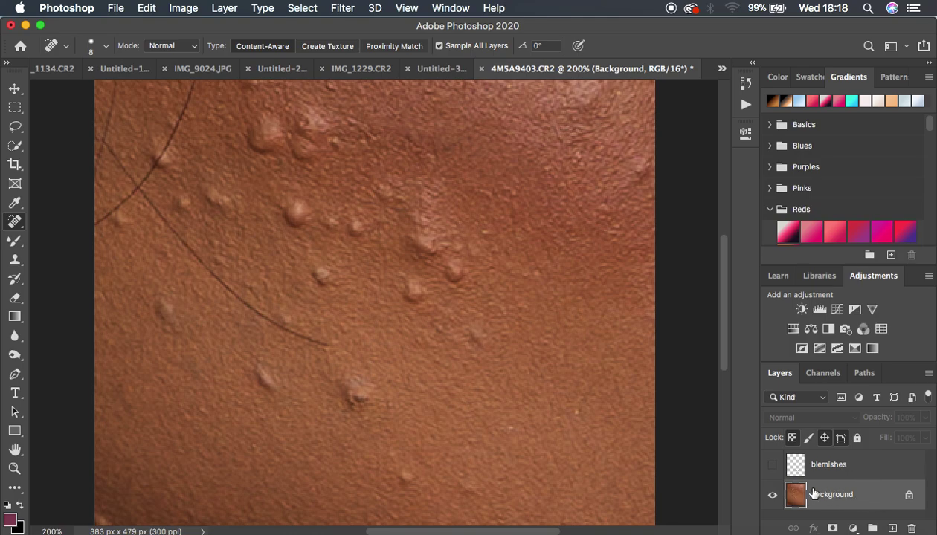
key(super+j)
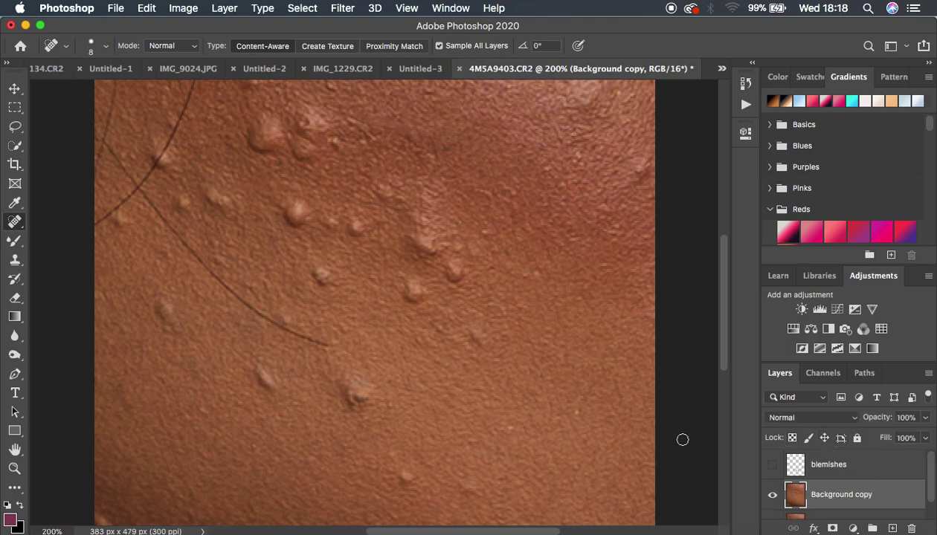
double_click(830, 495)
text(blemishes)
key(Return)
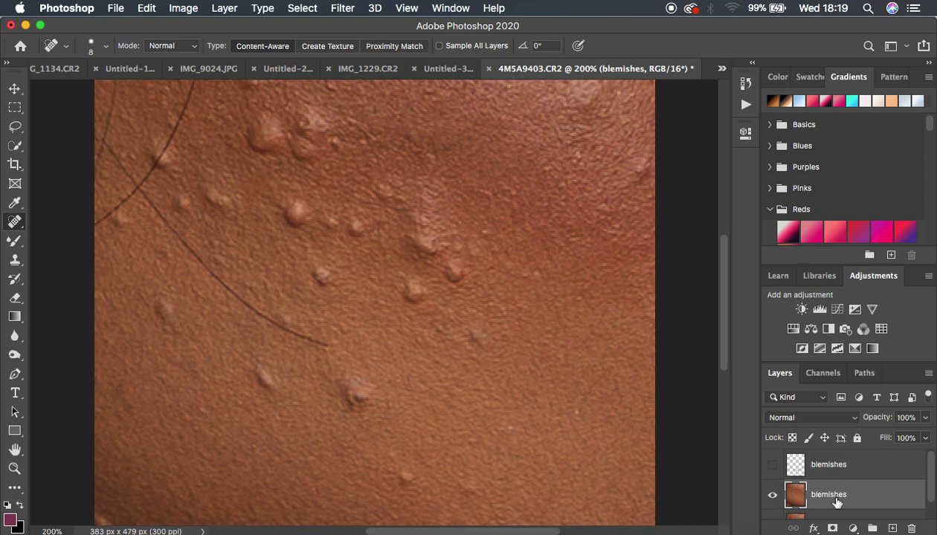
Step: Spot-heal the small bump near the photo's lower edge on the duplicated layer
click(407, 479)
click(165, 254)
Step: Using the Healing Brush at 25 px, sample nearby clean skin and heal the faint bump left of the long hair strand
right_click(15, 226)
click(83, 236)
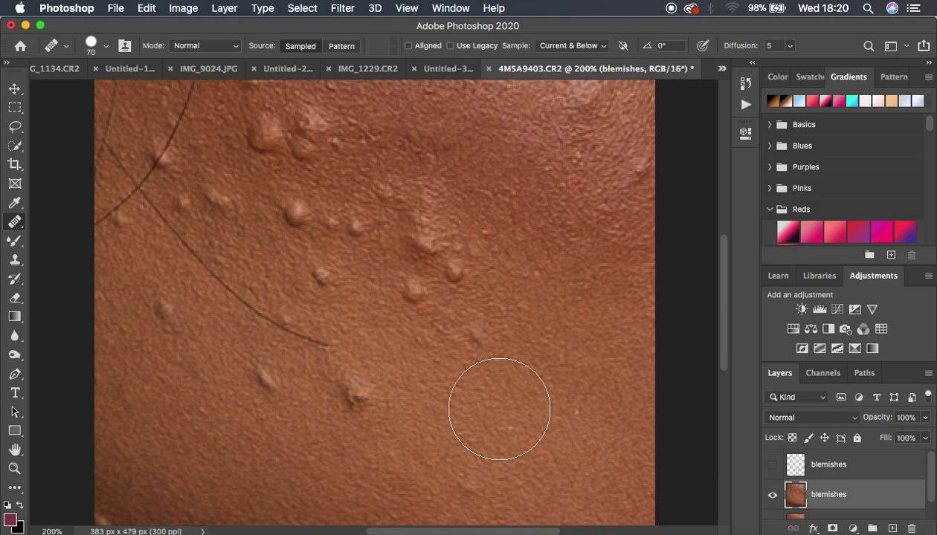
right_click(14, 224)
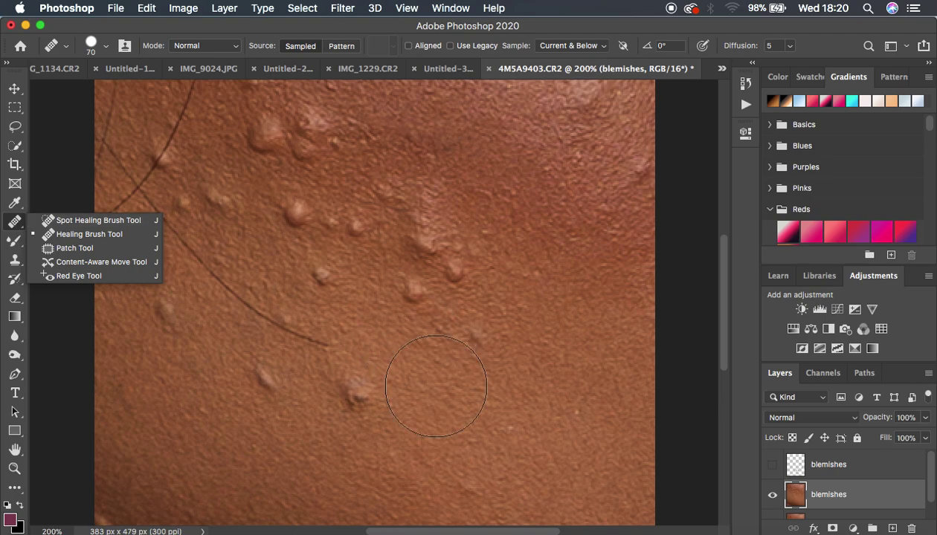
click(725, 327)
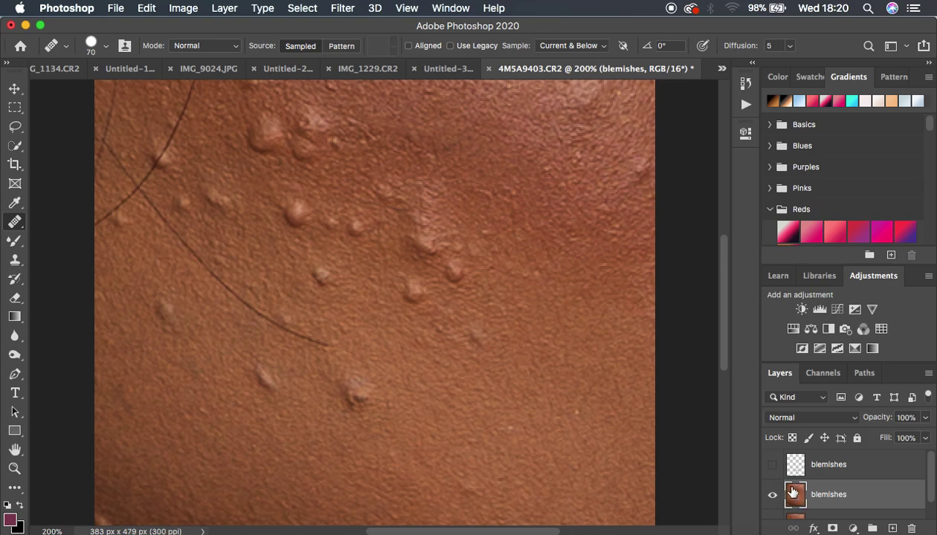
key(bracketleft)
key(bracketleft)
key(bracketleft)
key(bracketleft)
alt+click(140, 337)
click(165, 319)
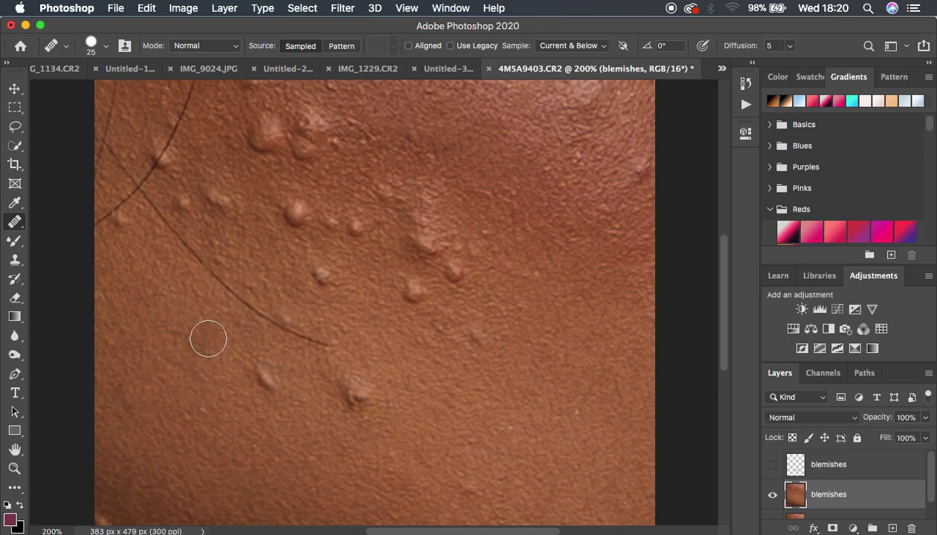
Step: Toggle the duplicated blemishes layer's visibility to compare the skin before and after the Healing Brush stroke
click(772, 496)
click(772, 496)
click(772, 496)
click(771, 497)
click(772, 497)
click(772, 497)
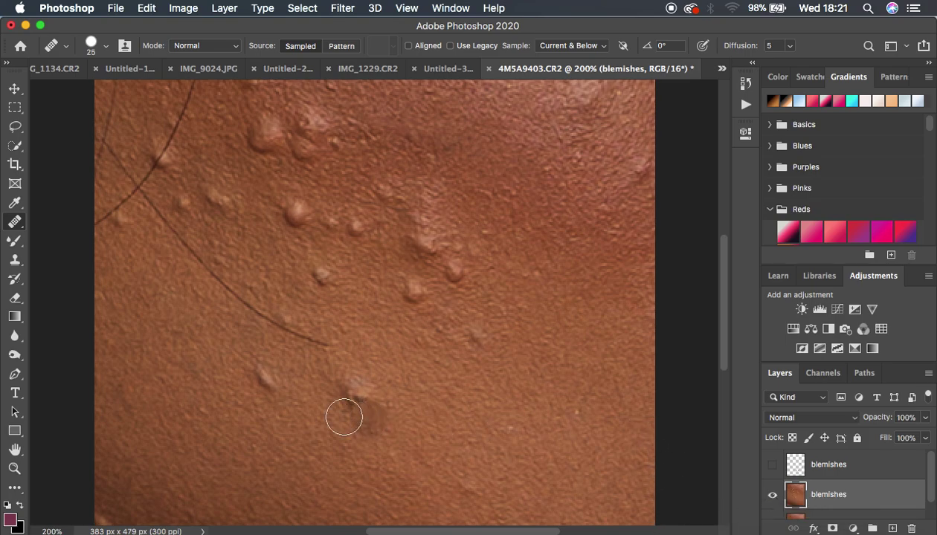
Step: Sample clean skin beside the oval bump below the hair strand and heal the bump with the Healing Brush
alt+click(245, 395)
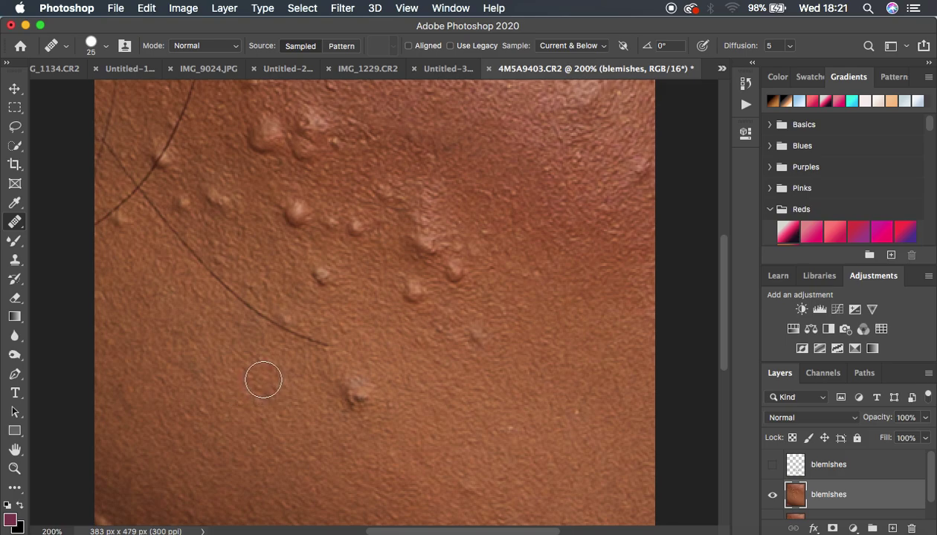
click(263, 380)
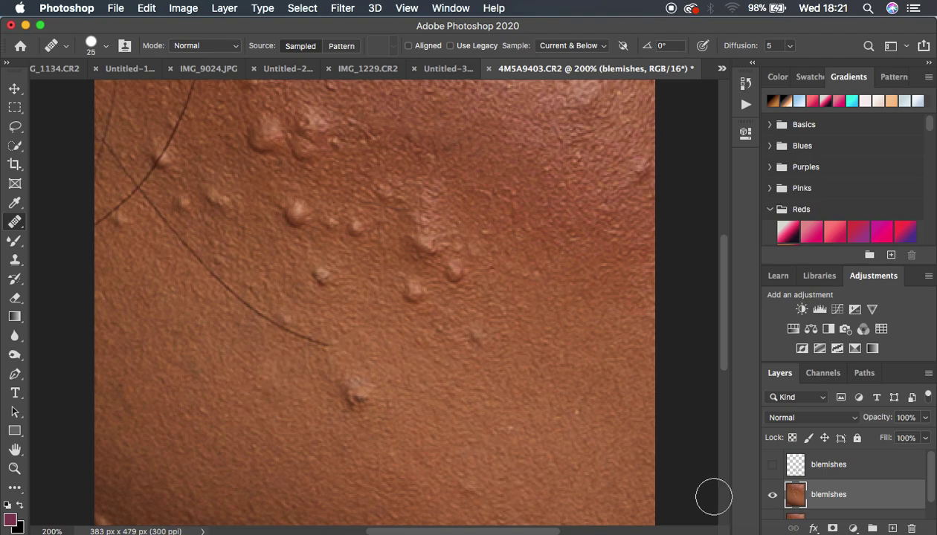
Step: Switch the duplicated blemishes layer off and on repeatedly to check the oval bump's retouch against the original
click(772, 494)
click(772, 494)
click(773, 497)
click(773, 496)
click(772, 497)
click(773, 497)
click(773, 496)
click(773, 497)
Step: Hide the duplicated blemishes layer, and show and select the transparent blemishes layer above it
click(773, 495)
click(774, 466)
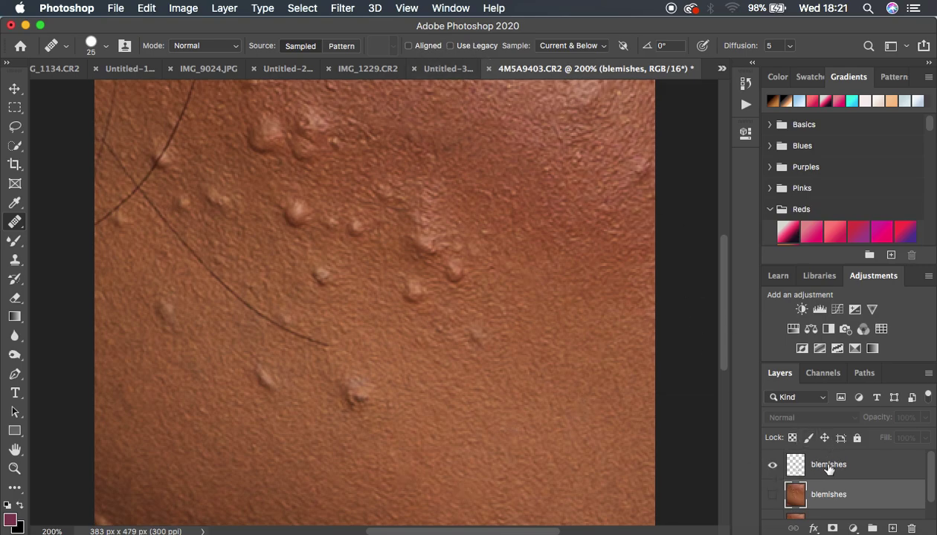
click(861, 466)
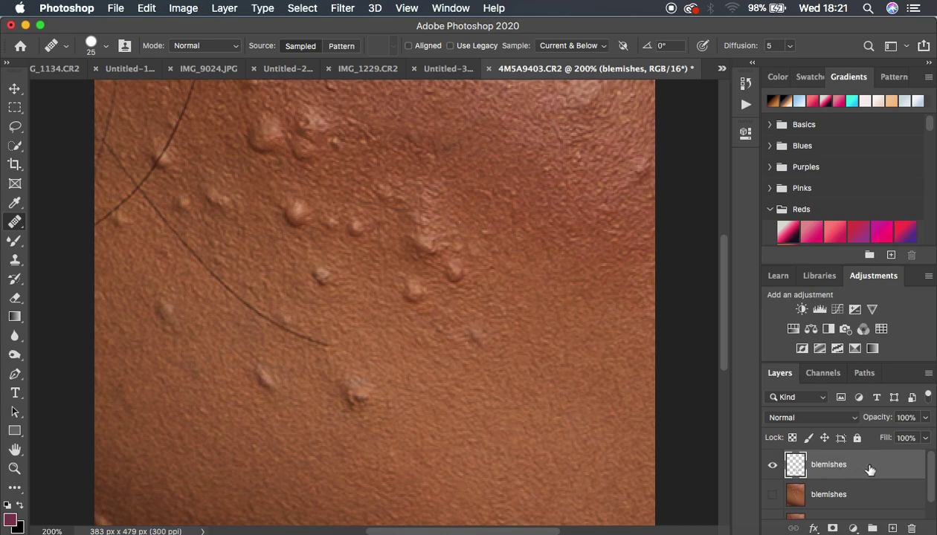
Step: Keep the Healing Brush sampling Current & Below, sample nearby clean skin, and heal the small bump right of the hair strand's lower end
click(600, 46)
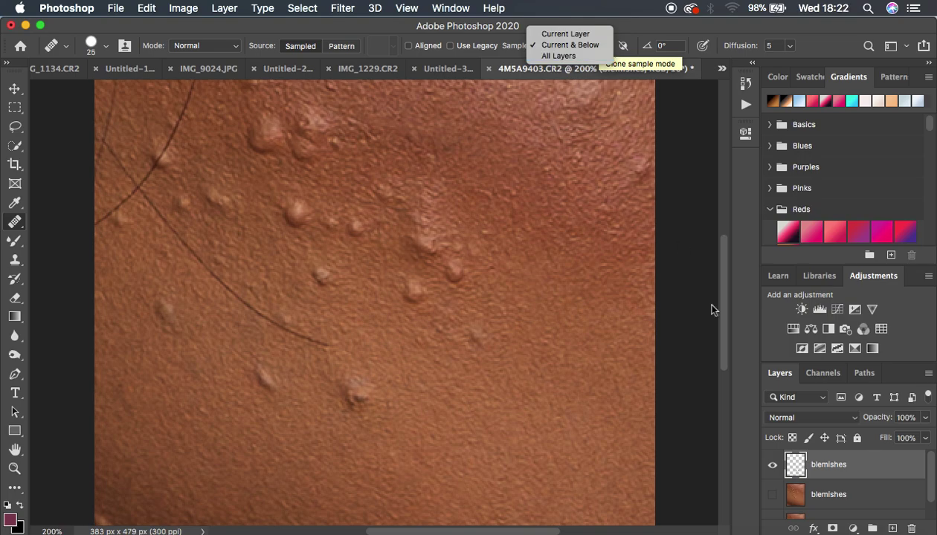
click(571, 45)
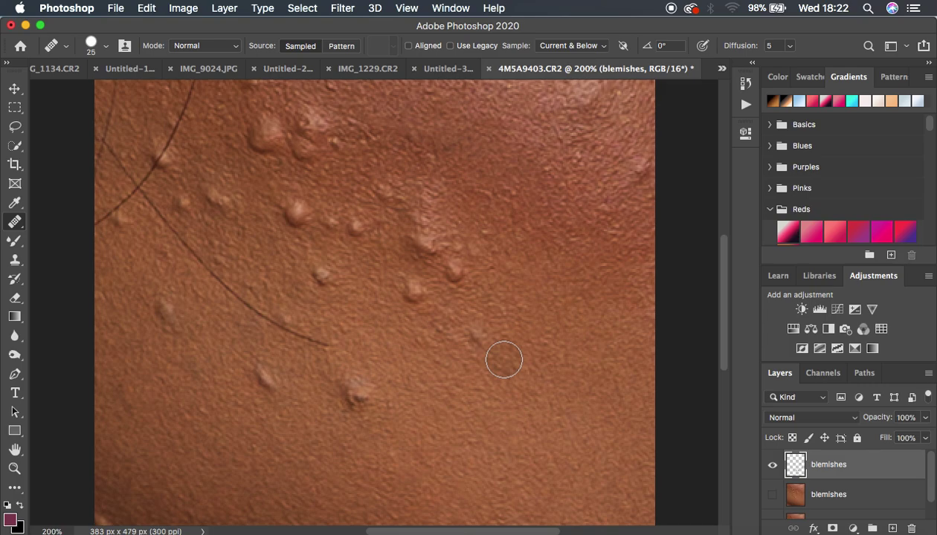
alt+click(503, 359)
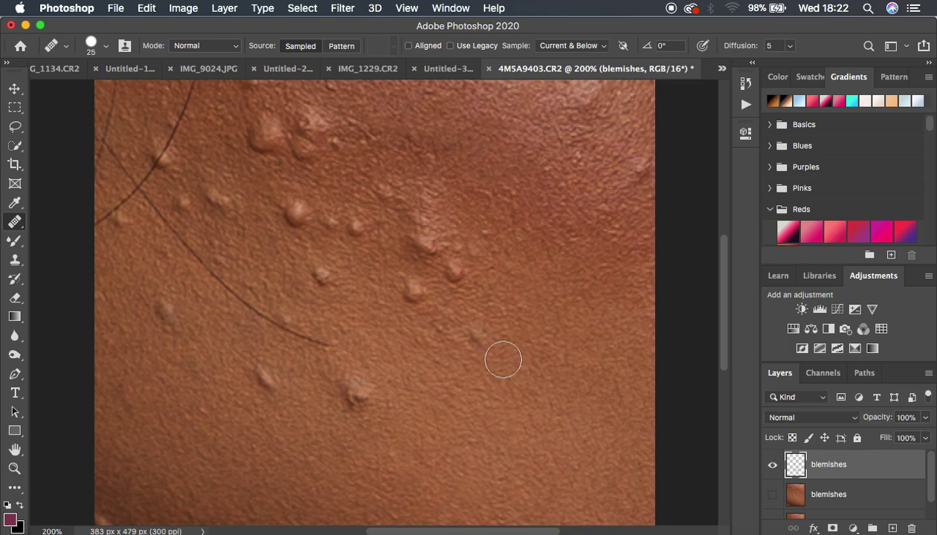
click(480, 337)
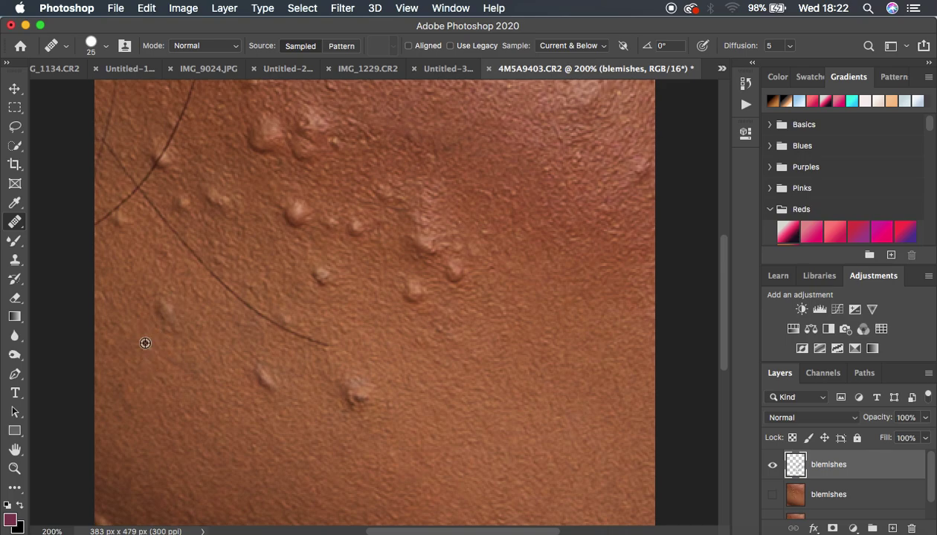
Step: With sampling kept at Current & Below, sample clean skin and heal the faint bump left of the long hair strand
click(587, 46)
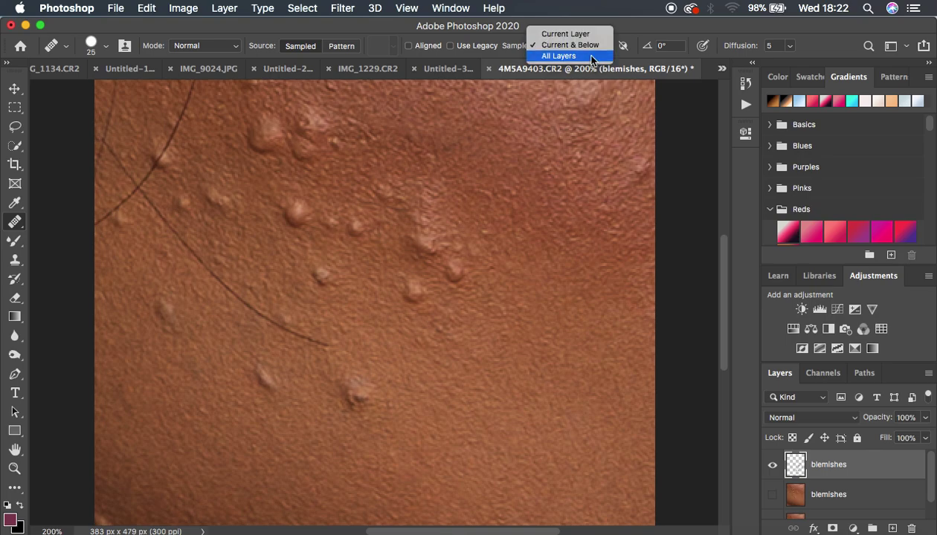
click(576, 45)
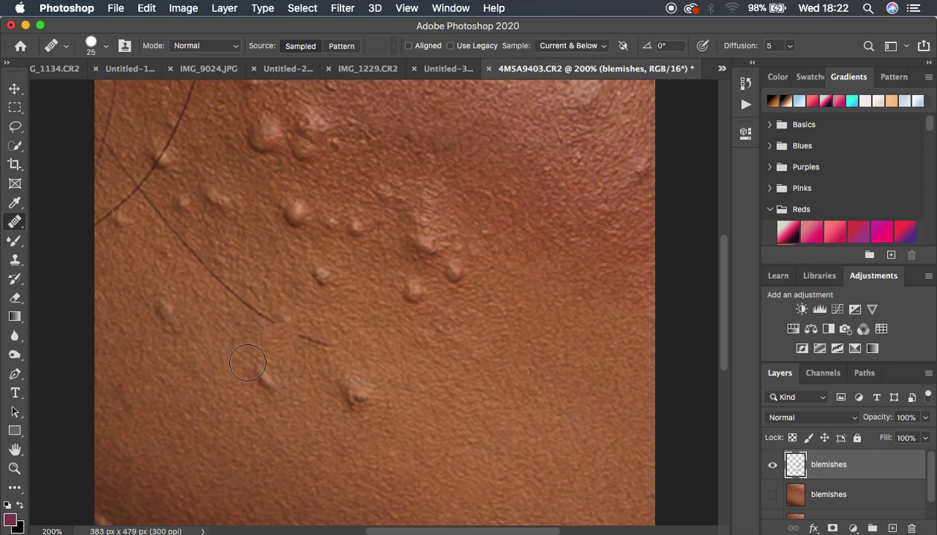
alt+click(145, 345)
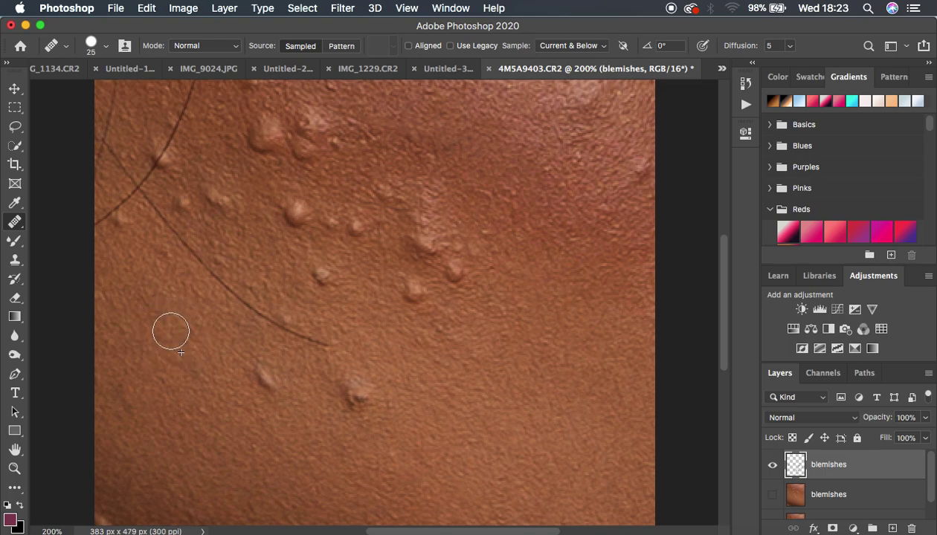
Step: Toggle the transparent blemishes layer's visibility to compare the two healed bumps with the original skin
click(773, 465)
click(773, 465)
click(772, 465)
click(773, 466)
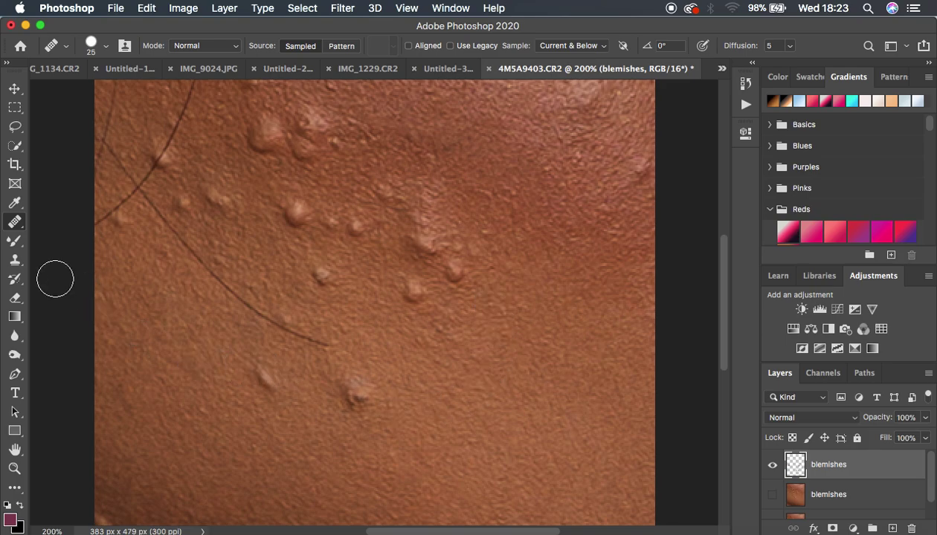
Step: With the Clone Stamp sampling Current & Below at brush size 35, clone clean skin over the large bump below the hair strand's end
click(16, 265)
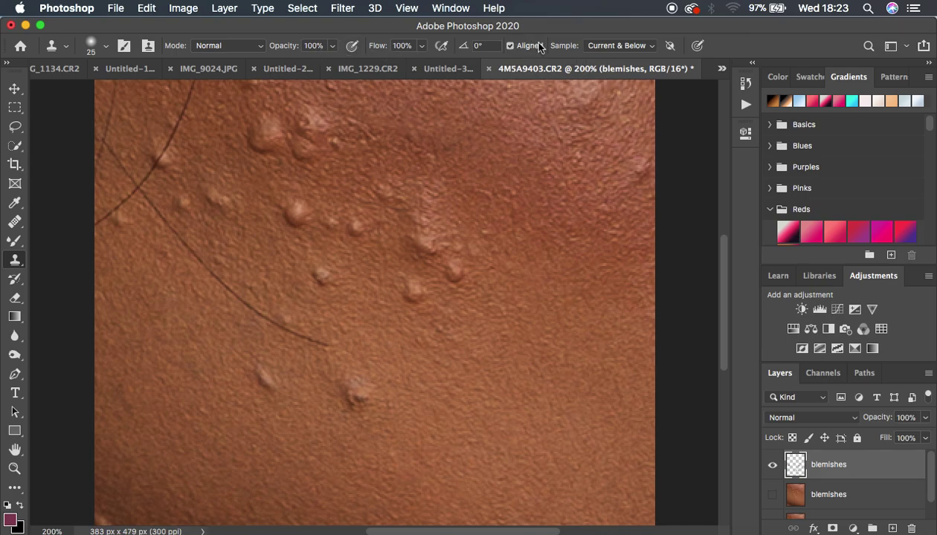
click(627, 46)
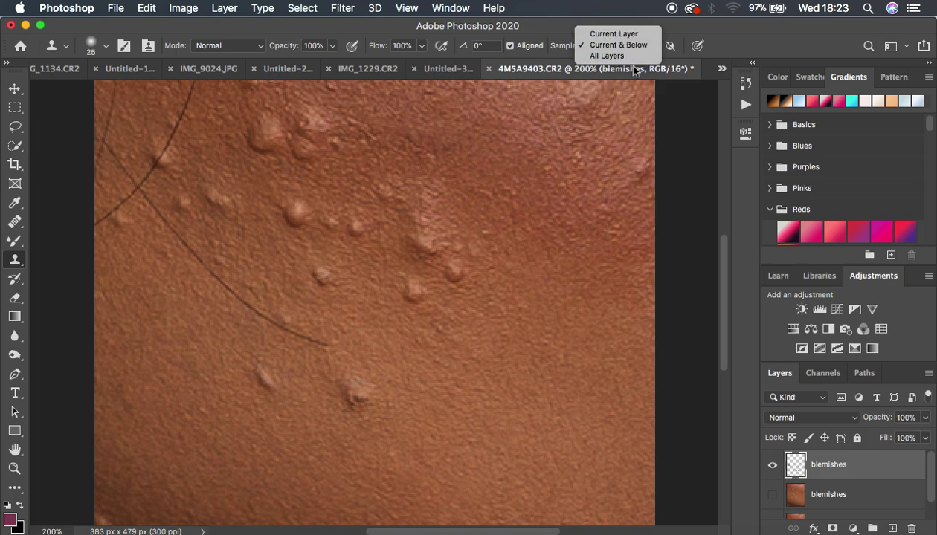
click(848, 461)
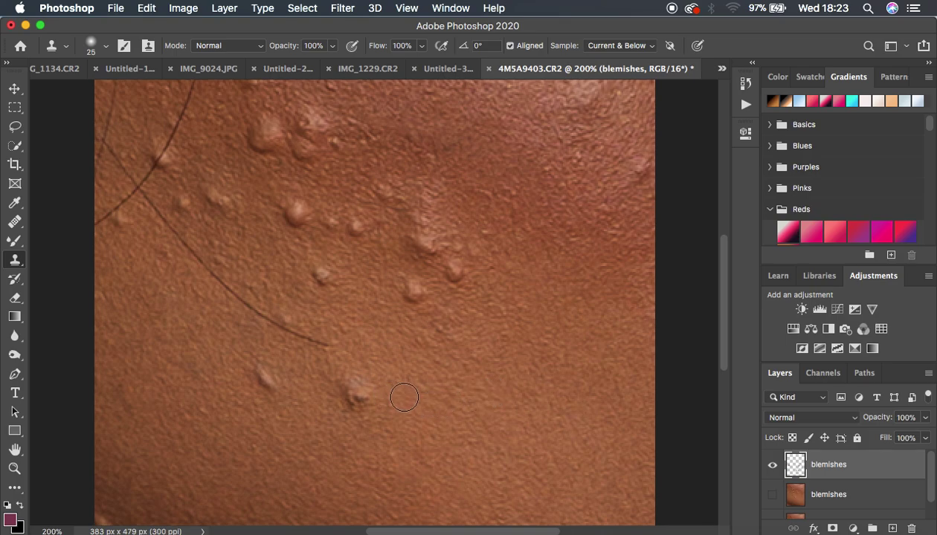
key(bracketright)
key(alt)
click(357, 395)
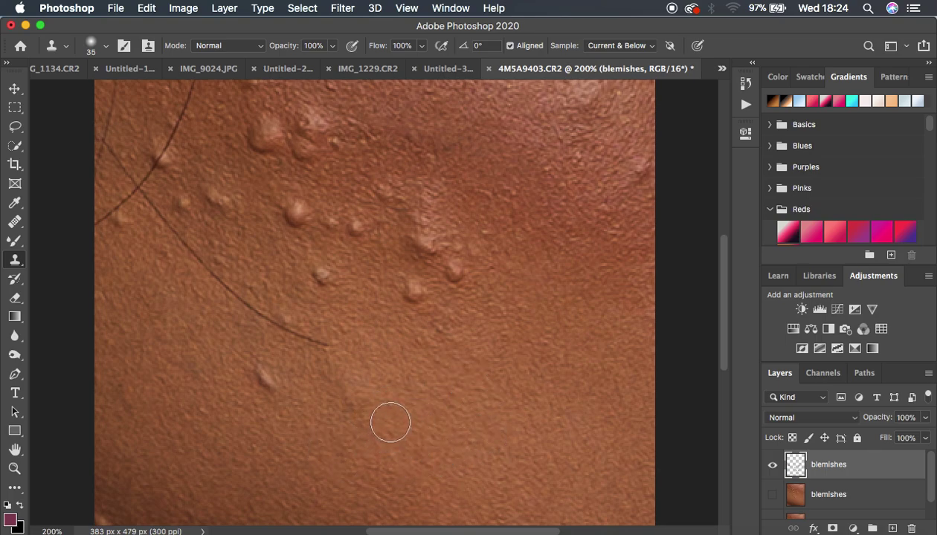
alt+click(390, 422)
Step: Switch the transparent blemishes layer off and on repeatedly to examine the cloned area where the large bump was
click(774, 467)
click(774, 467)
click(773, 467)
click(773, 467)
click(773, 467)
click(774, 467)
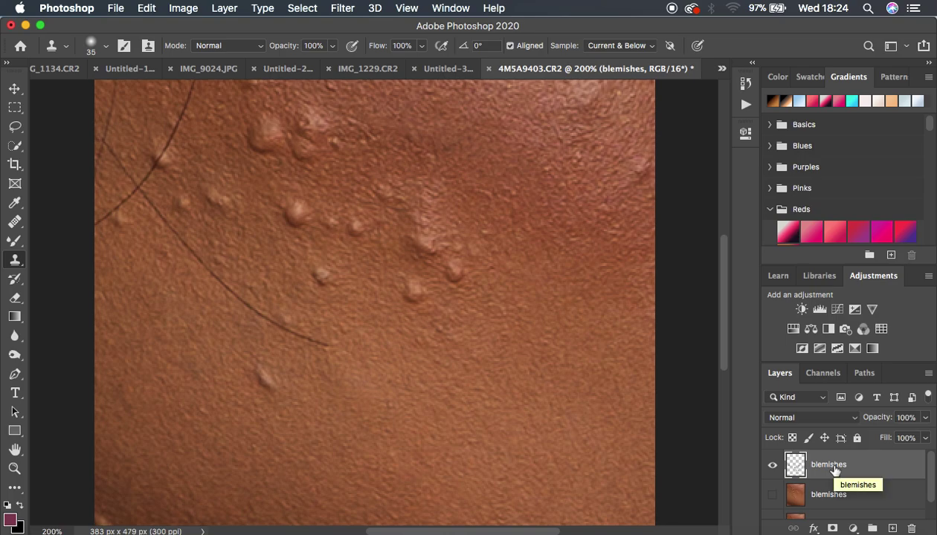
Step: Hide the transparent blemishes layer, and select and show the duplicated blemishes layer beneath it
click(772, 465)
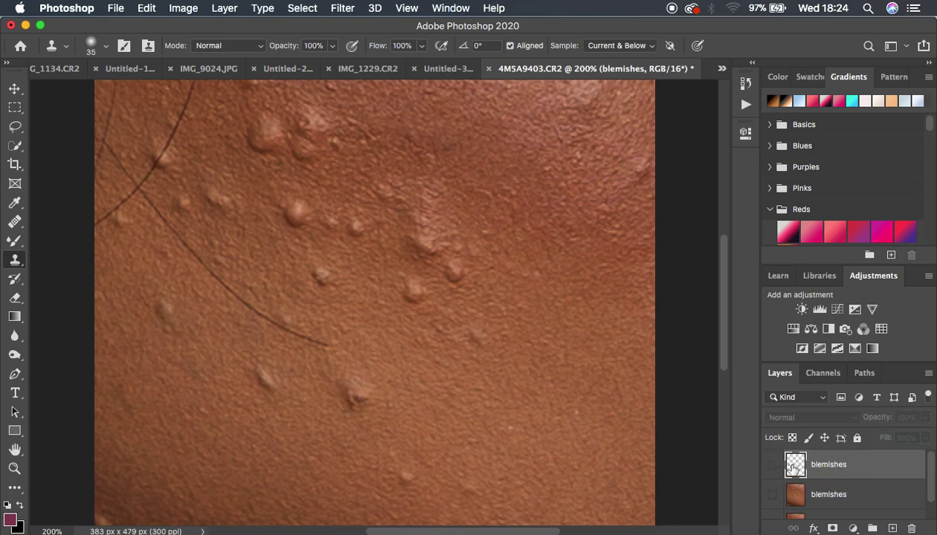
click(840, 497)
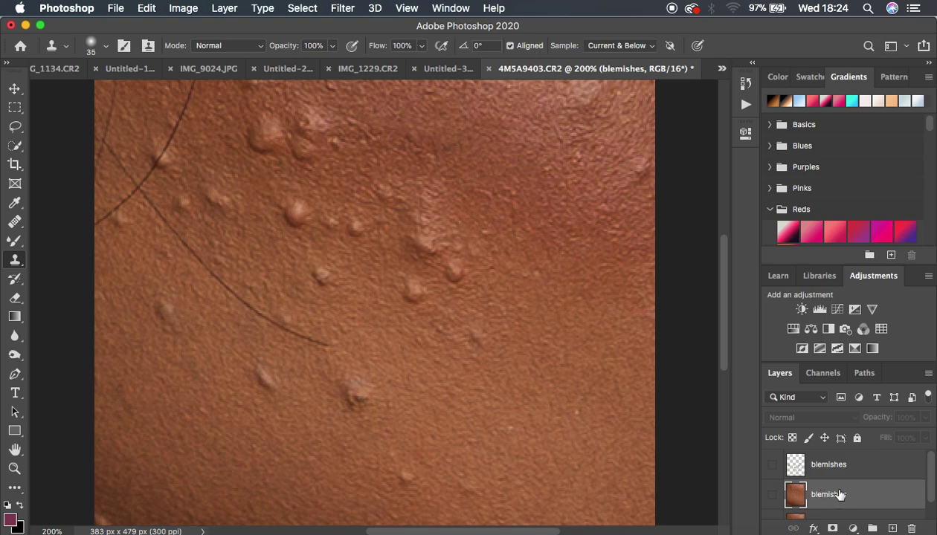
click(773, 498)
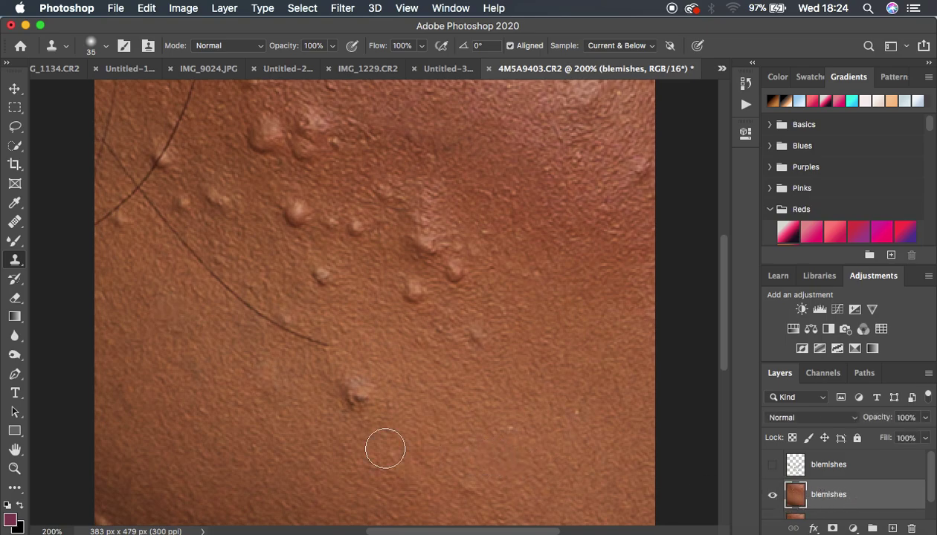
Step: On the duplicated layer, sample clean skin with Current & Below and clone it over the large bump below the hair strand's end
click(644, 45)
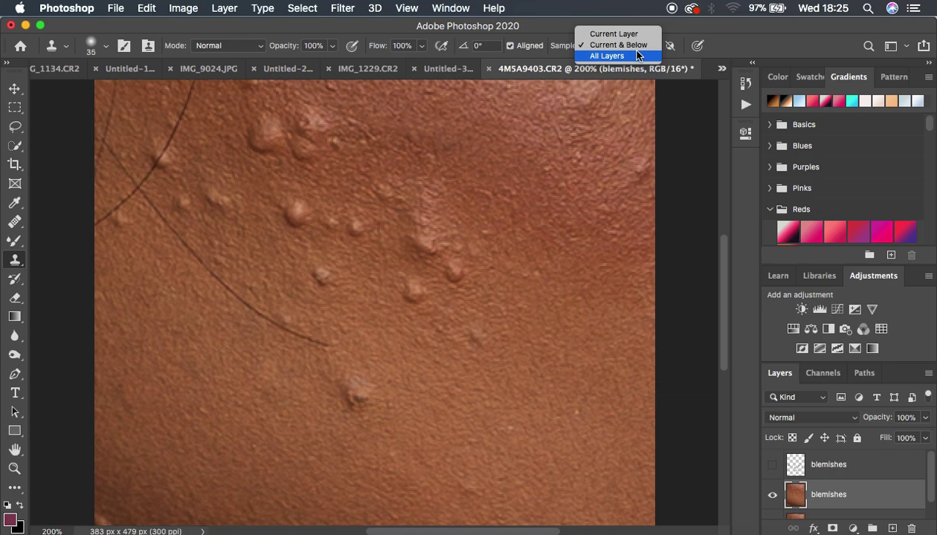
click(718, 27)
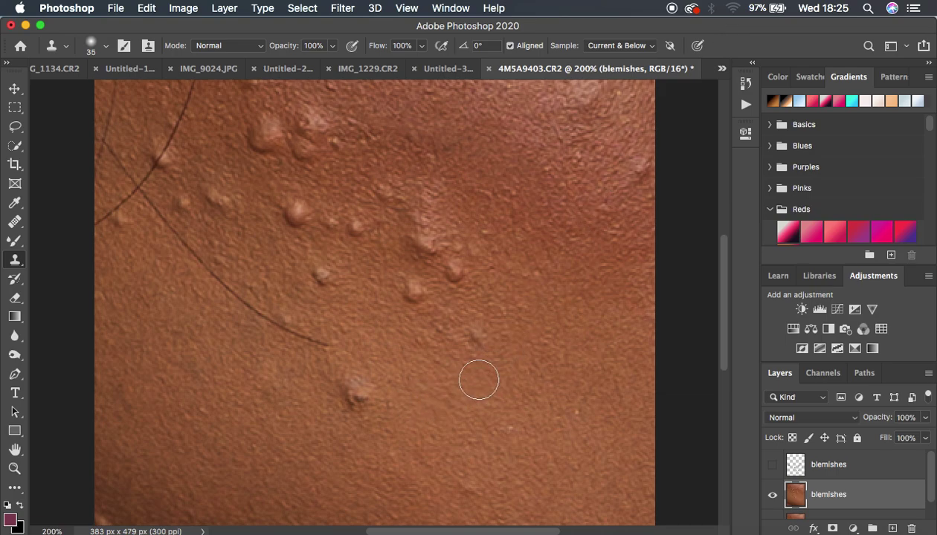
alt+click(402, 393)
alt+click(403, 391)
drag(358, 391, 357, 394)
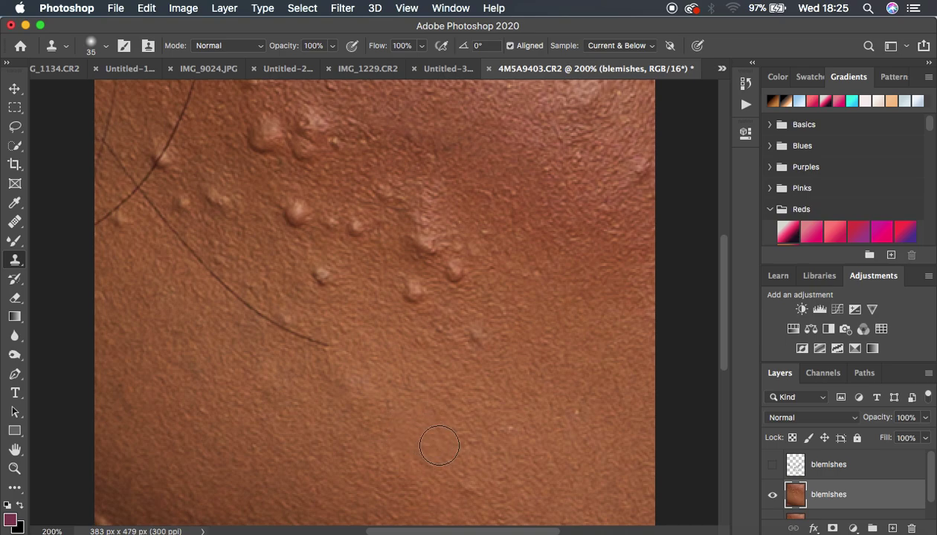
Step: Toggle the duplicated blemishes layer's visibility repeatedly to compare the Clone Stamp retouch with the original skin
click(772, 494)
click(772, 494)
click(772, 494)
click(772, 494)
click(772, 494)
click(773, 495)
click(774, 497)
click(773, 496)
Step: With the Patch Tool, outline the small bump right of the hair strand's end, patch it with clean skin below, and deselect
right_click(17, 264)
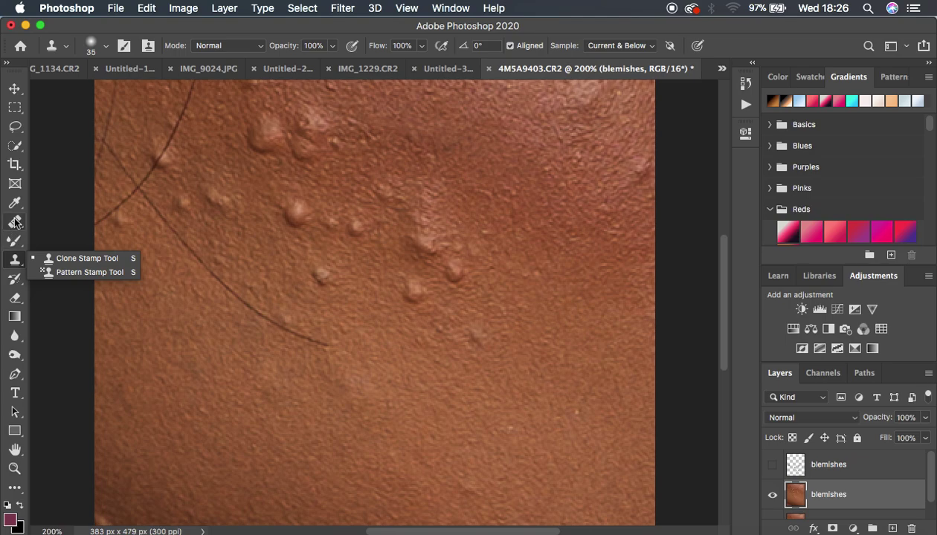
click(15, 223)
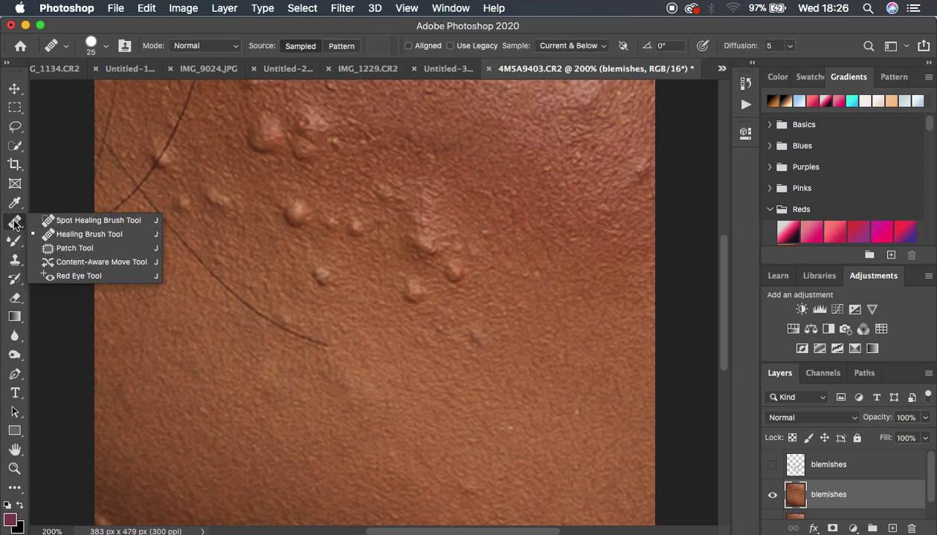
click(83, 252)
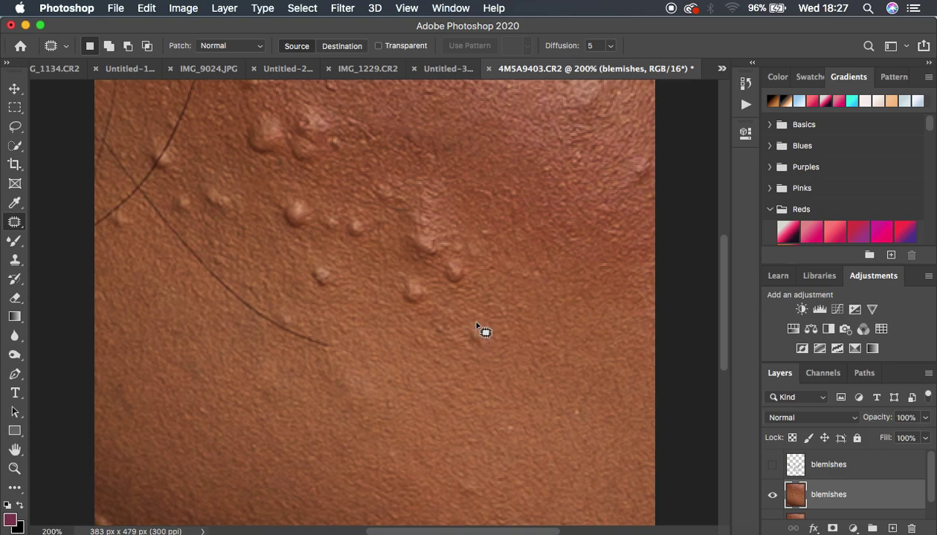
click(476, 325)
mouse_move(477, 325)
mouse_down()
mouse_move(464, 347)
mouse_move(477, 363)
mouse_move(487, 347)
mouse_move(482, 327)
mouse_up()
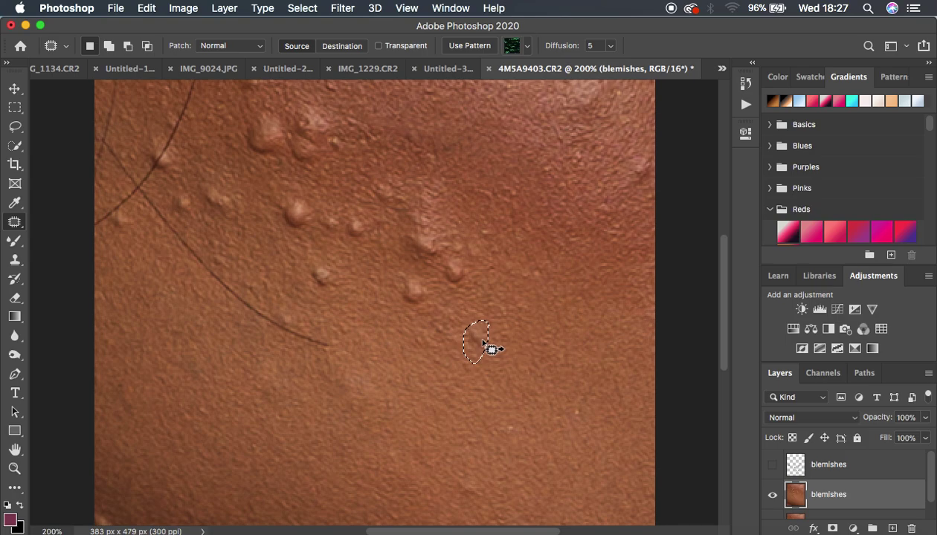
click(479, 340)
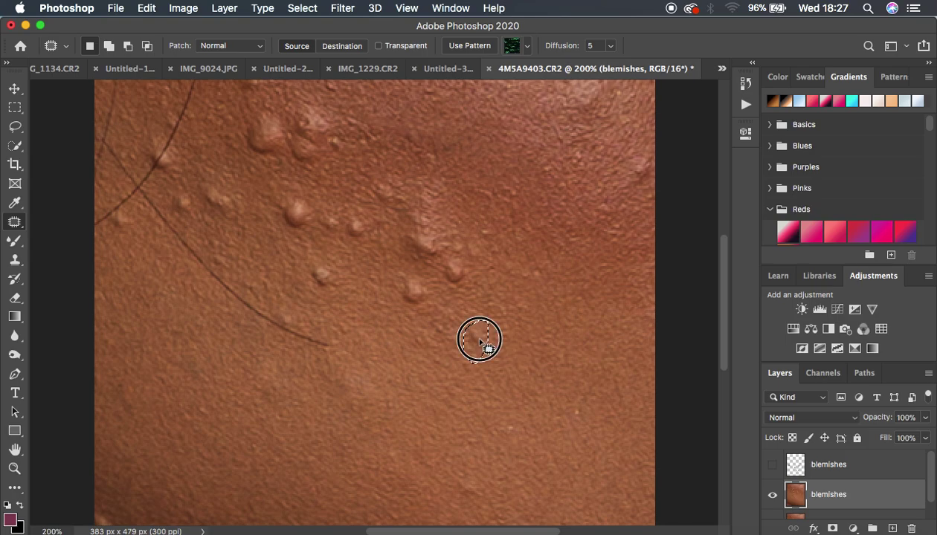
drag(481, 344, 508, 363)
key(ctrl+d)
Step: Switch the duplicated blemishes layer off and on repeatedly to check the first patched bump against the original
click(772, 497)
click(772, 496)
click(772, 497)
click(772, 497)
click(772, 497)
click(772, 497)
click(772, 497)
click(772, 497)
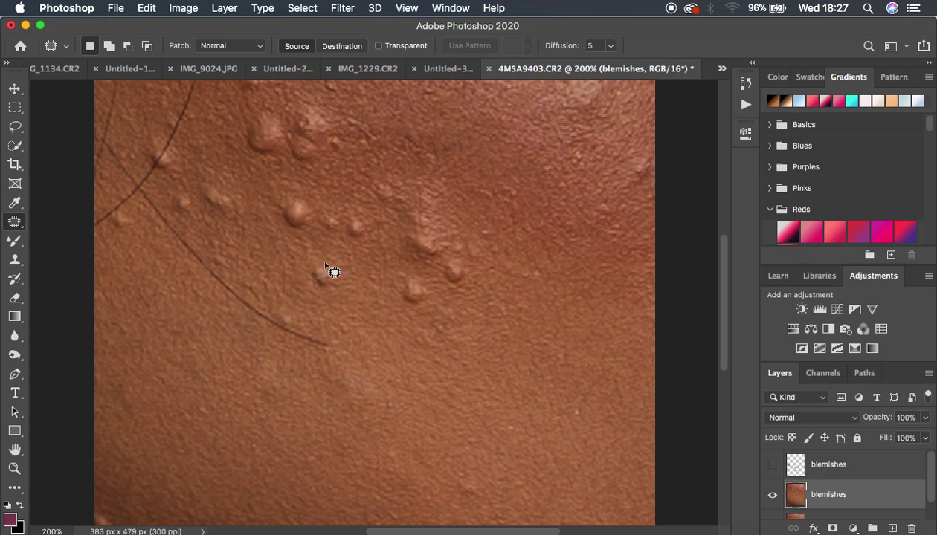
Step: Patch the isolated bump above the hair strand's end with clean skin, deselect, and compare it using the duplicated layer's visibility
mouse_move(321, 265)
mouse_down()
mouse_move(307, 268)
mouse_move(307, 289)
mouse_move(324, 293)
mouse_move(339, 278)
mouse_move(335, 265)
mouse_move(322, 266)
mouse_up()
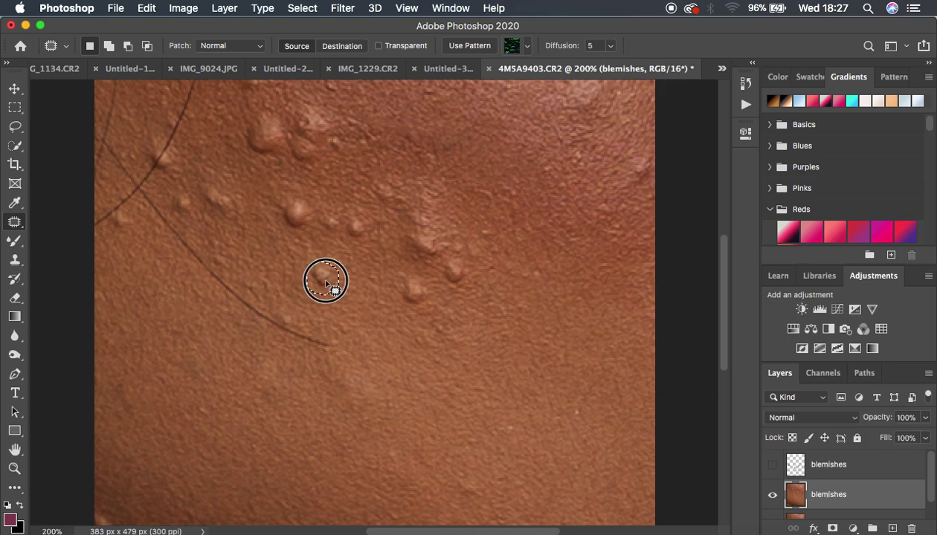
drag(330, 287, 351, 308)
key(super+d)
click(772, 496)
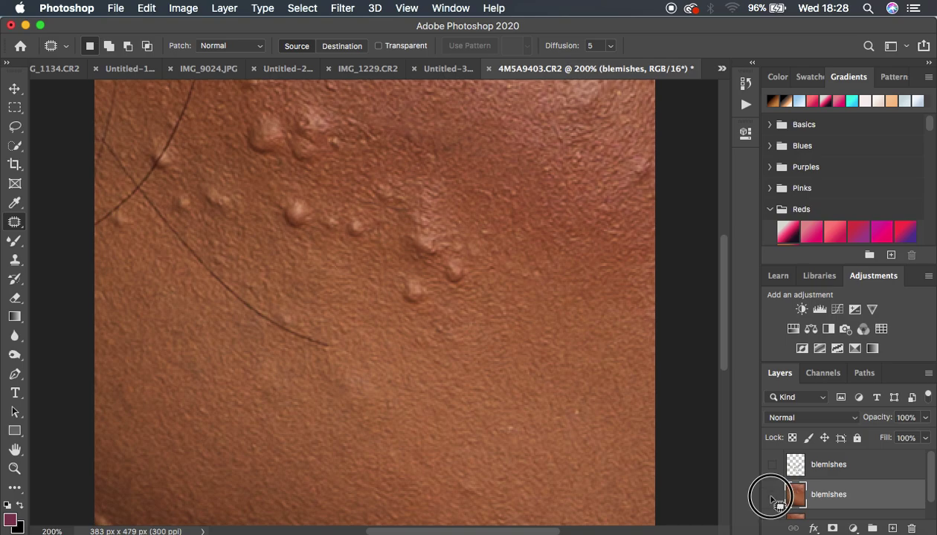
click(771, 496)
Step: Patch the bump at the lower end of the central cluster, then outline and patch the faint mark just below it
click(406, 275)
mouse_move(406, 275)
mouse_down()
mouse_move(393, 285)
mouse_move(403, 305)
mouse_move(427, 288)
mouse_move(415, 274)
mouse_move(406, 300)
mouse_move(382, 319)
mouse_up()
click(406, 298)
click(464, 312)
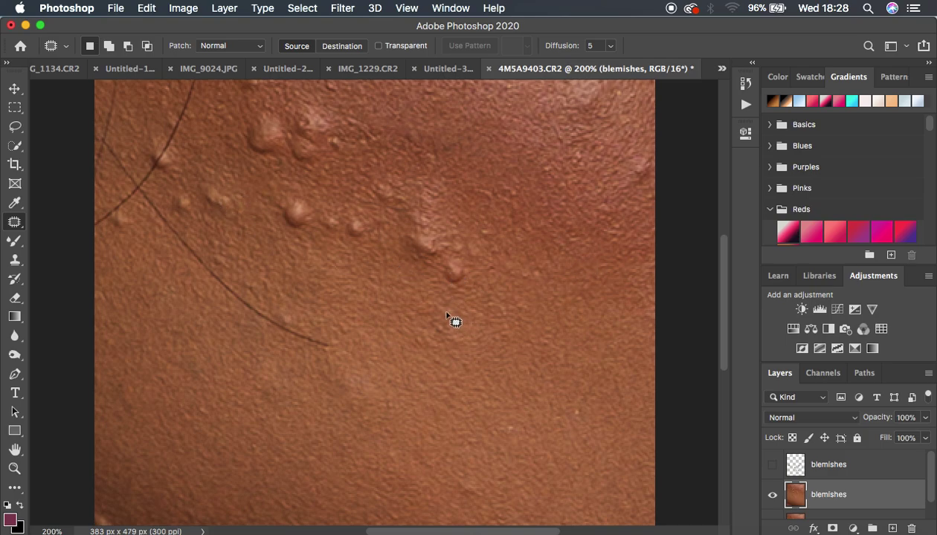
mouse_move(446, 315)
mouse_down()
mouse_move(429, 331)
mouse_move(451, 339)
mouse_move(471, 320)
mouse_move(451, 316)
mouse_move(486, 335)
mouse_up()
click(487, 335)
Step: Toggle the duplicated blemishes layer's visibility to compare all patched bumps with the original skin
click(773, 495)
click(773, 496)
click(774, 496)
click(774, 496)
Step: Hide the duplicated blemishes layer, then select and show the transparent blemishes layer above it
click(773, 496)
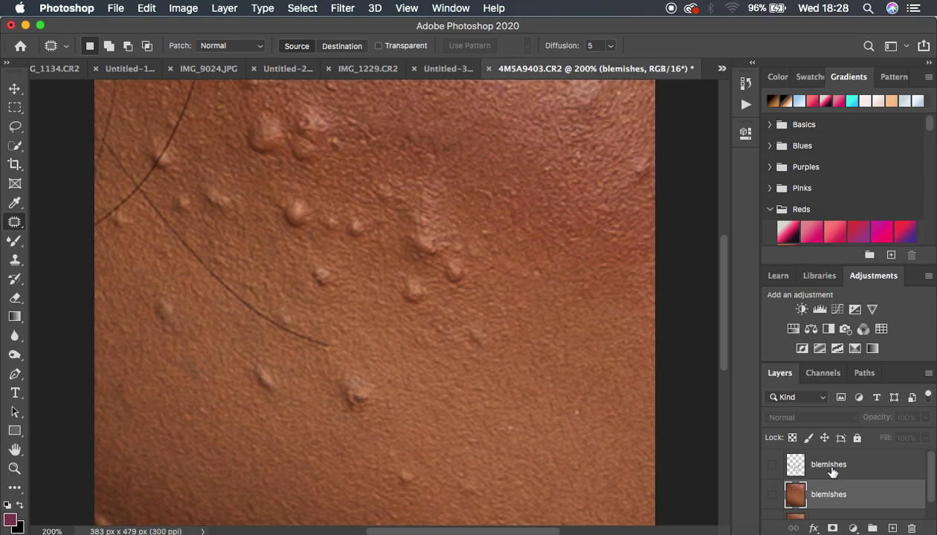
click(833, 470)
click(772, 466)
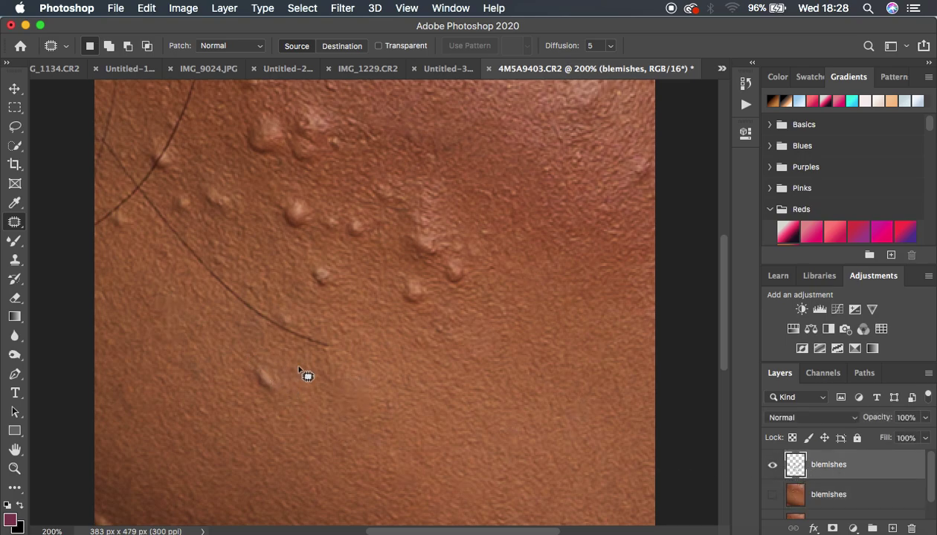
Step: Try to patch the oval bump below the hair strand on the transparent blemishes layer, and clear the selection
click(254, 354)
mouse_move(253, 355)
mouse_down()
mouse_move(251, 372)
mouse_move(282, 385)
mouse_move(252, 360)
mouse_move(274, 385)
mouse_up()
click(277, 385)
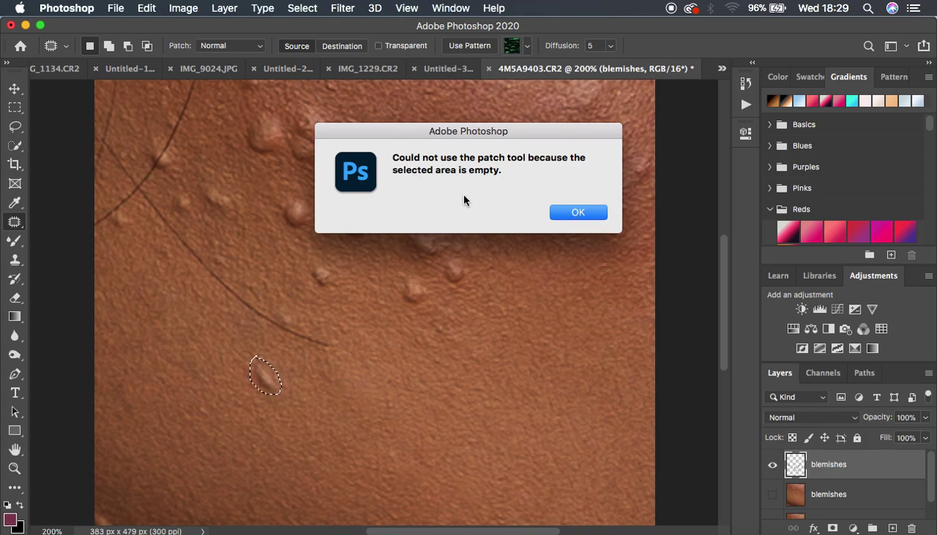
click(571, 213)
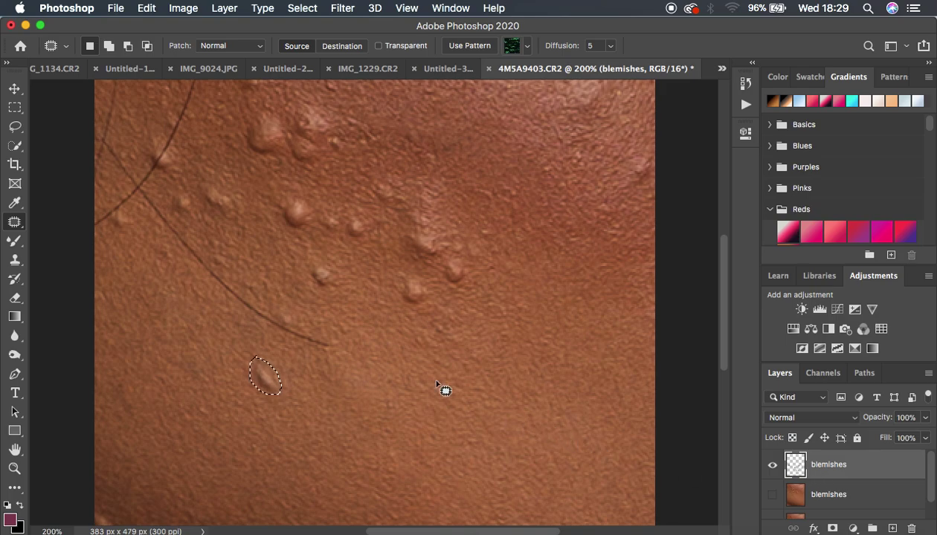
click(394, 414)
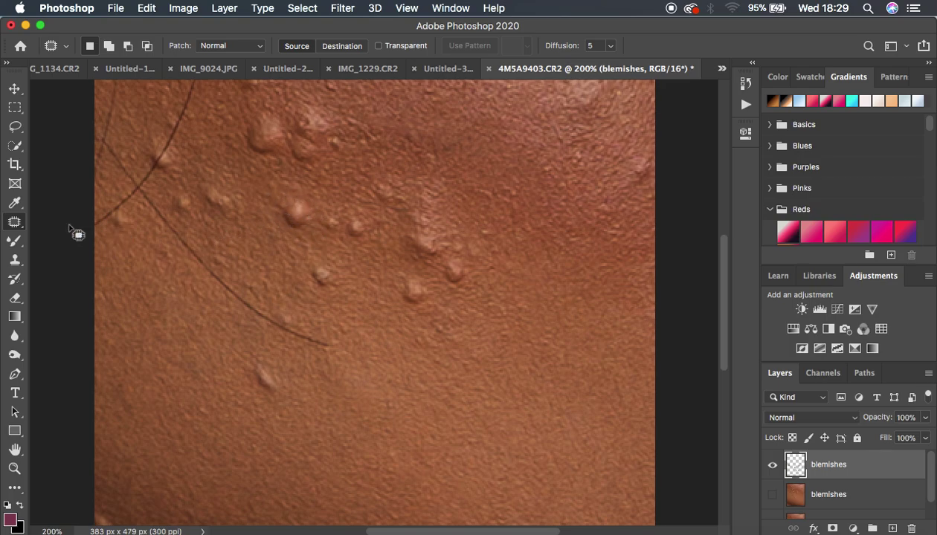
Step: Sample clean skin below the round bump above the hair strand and cover the bump with the Clone Stamp on the transparent layer
click(16, 261)
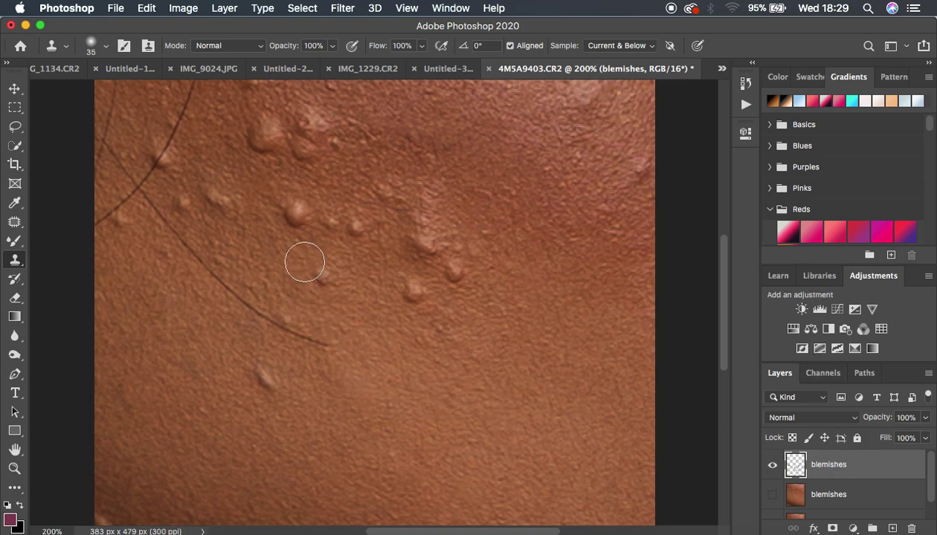
alt+click(269, 243)
click(296, 212)
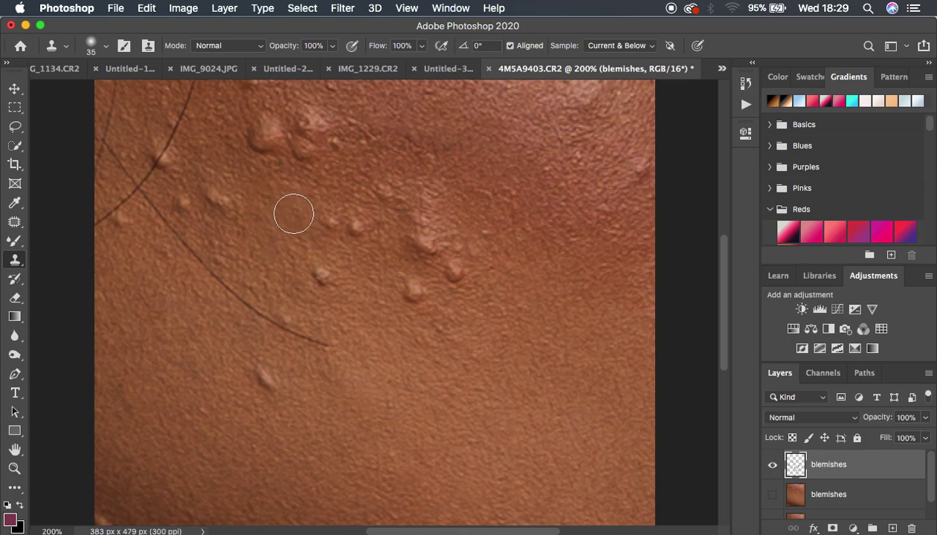
Step: Switch the transparent blemishes layer off and on repeatedly to check the cloned round bump against the original
click(772, 466)
click(772, 466)
click(772, 466)
click(772, 466)
click(772, 466)
click(772, 467)
click(772, 466)
click(772, 466)
click(771, 466)
click(772, 466)
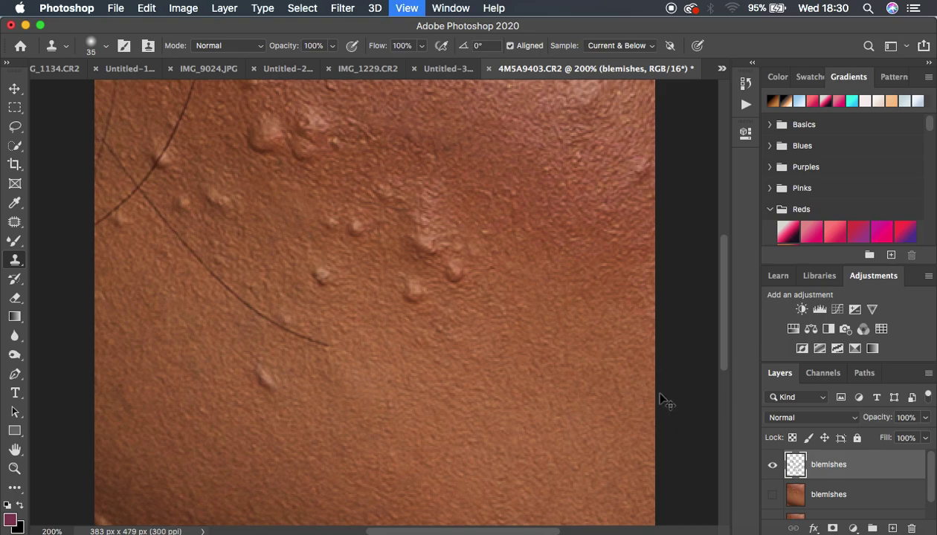
Step: Zoom out to 100% to examine the whole retouched photo
key(super+minus)
key(super+minus)
key(super+equal)
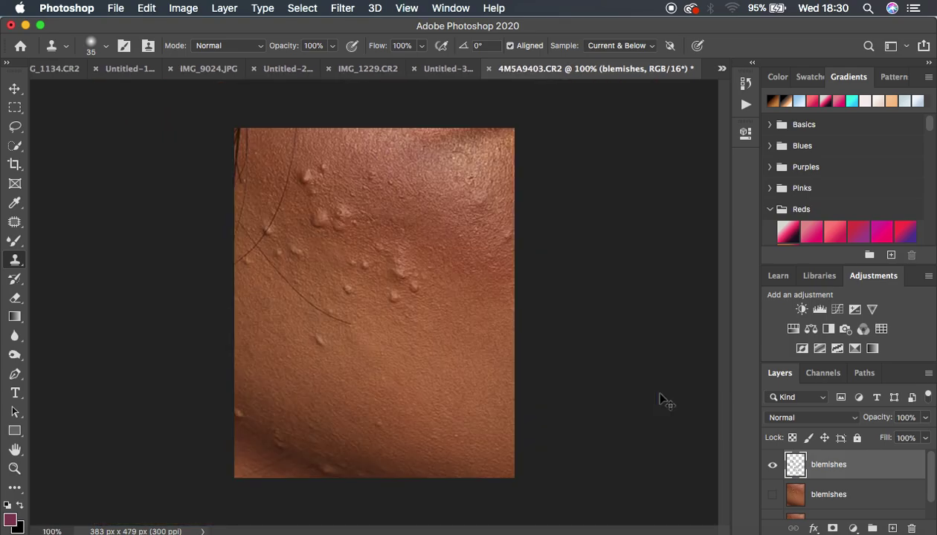
key(super+minus)
key(super+equal)
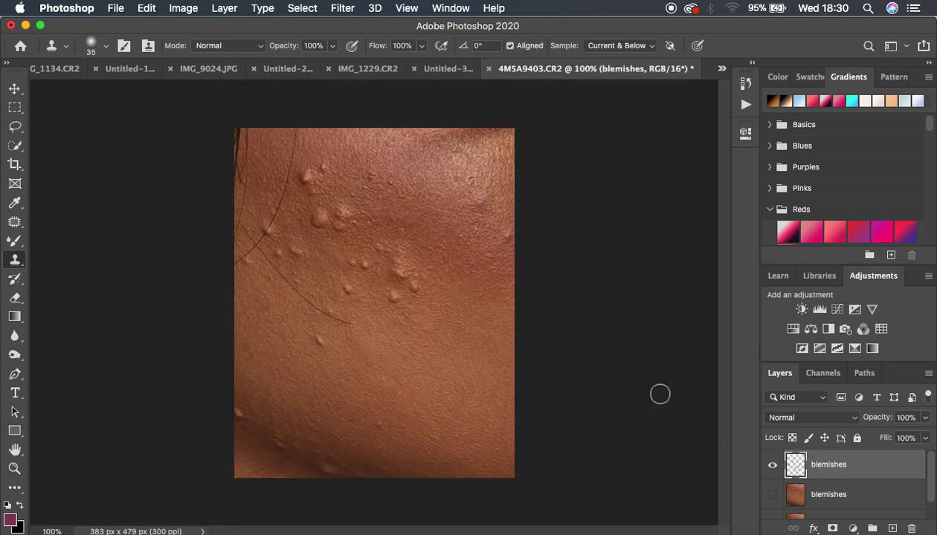